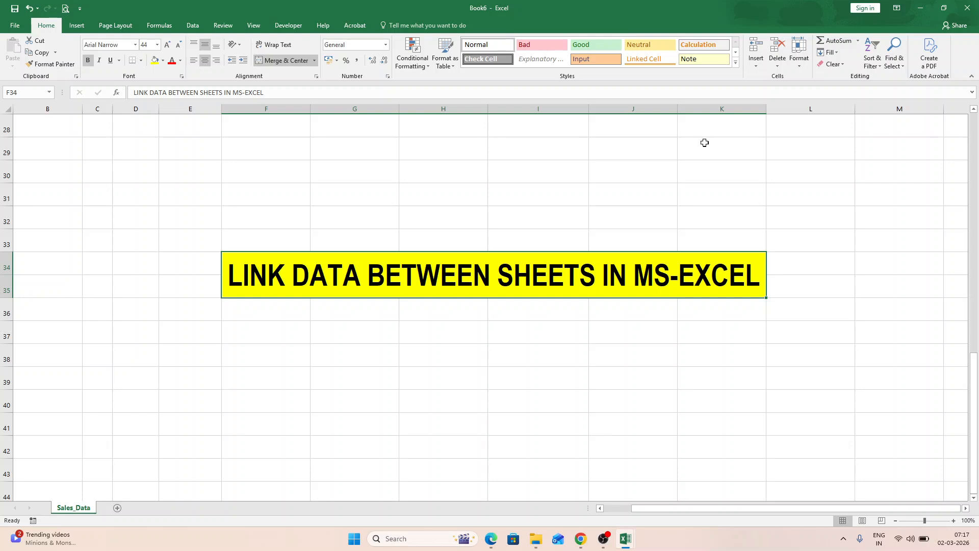
- Go to the start of the sales table and review its column headings from Invoice No to Amount
key(Home)
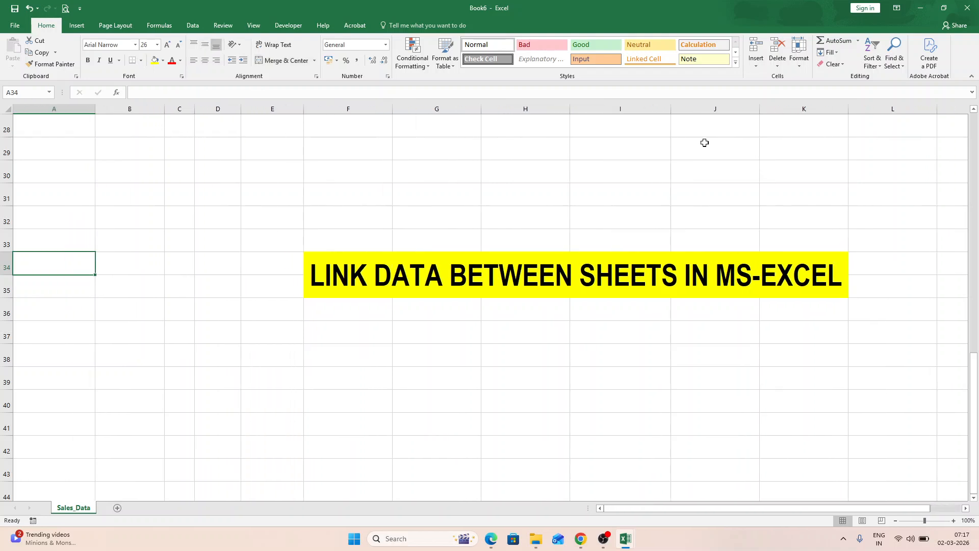
key(ctrl+Home)
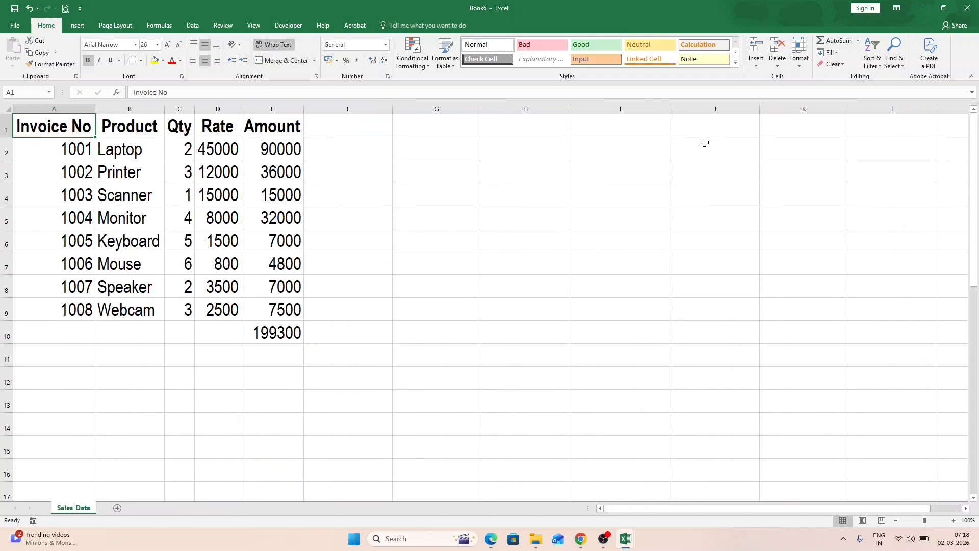
key(Right)
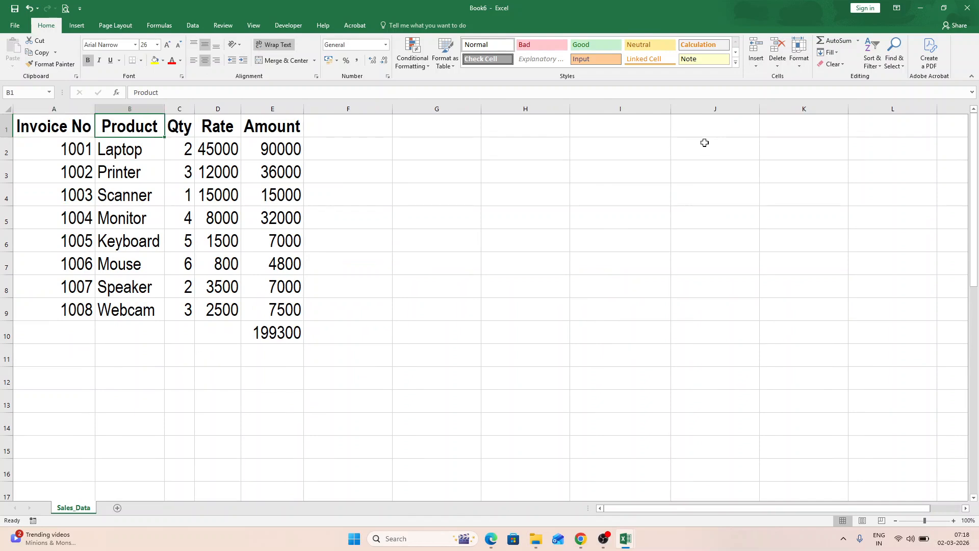
key(Right)
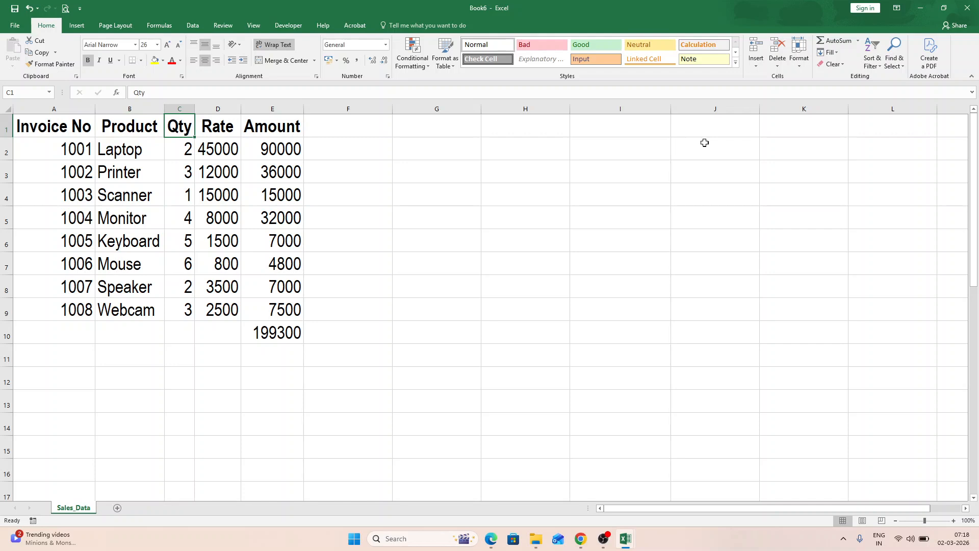
key(Right)
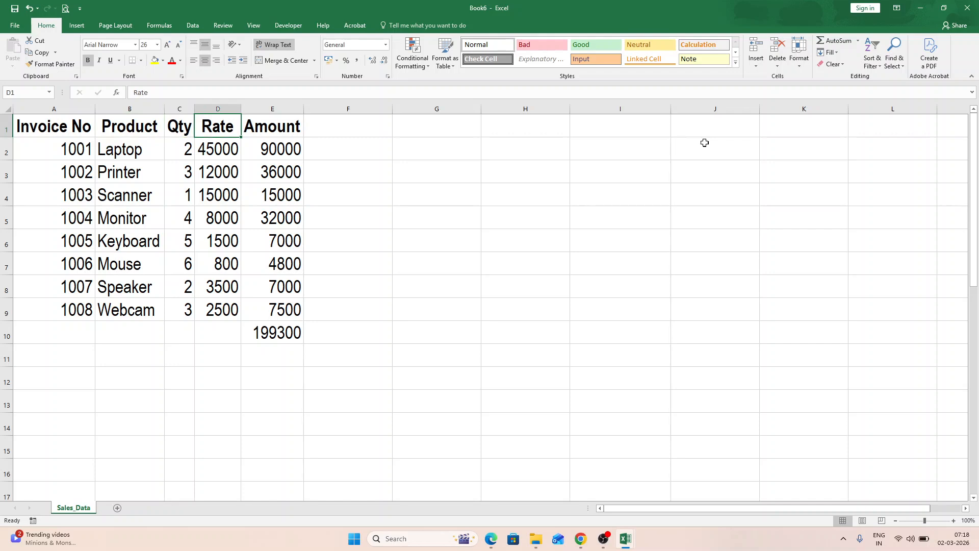
key(Right)
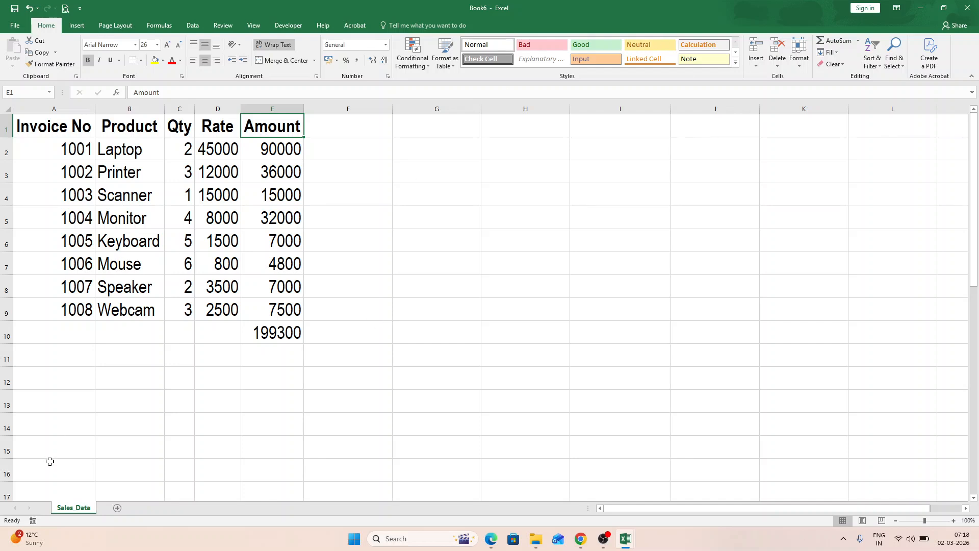
- Add a new worksheet and rename it Summary
click(118, 509)
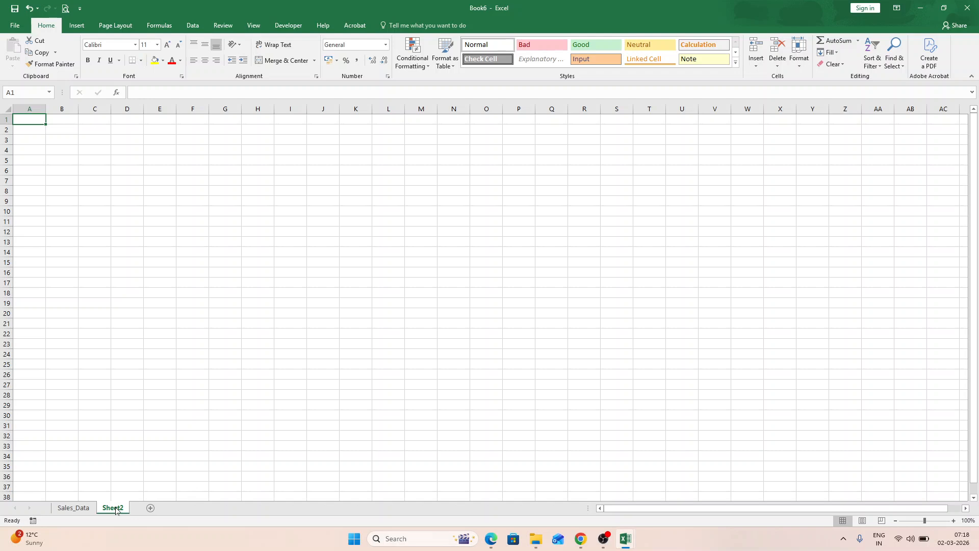
right_click(116, 510)
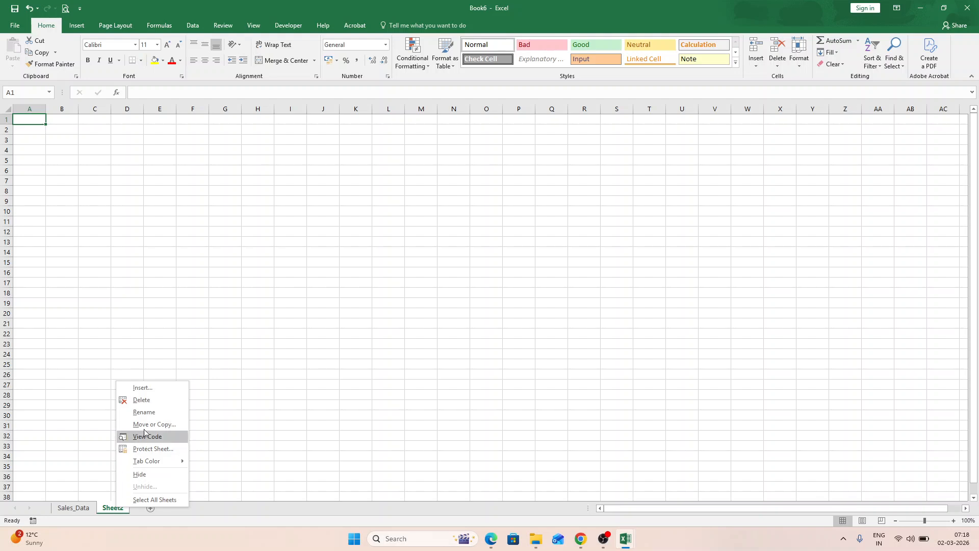
click(150, 412)
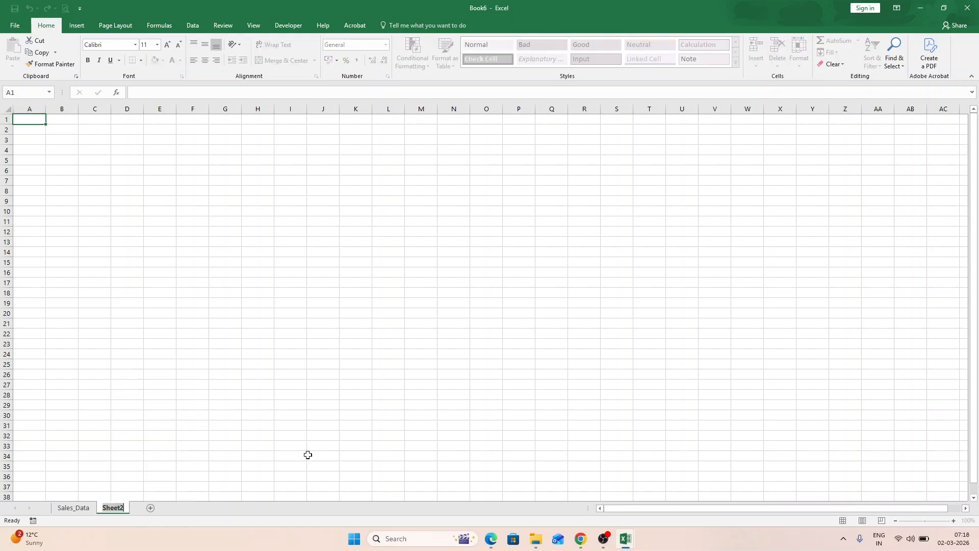
text(Summary)
key(Return)
- Format all cells of the Summary sheet in Arial Narrow size 26 and widen all its columns
click(9, 109)
click(108, 45)
text(Arial Narrow)
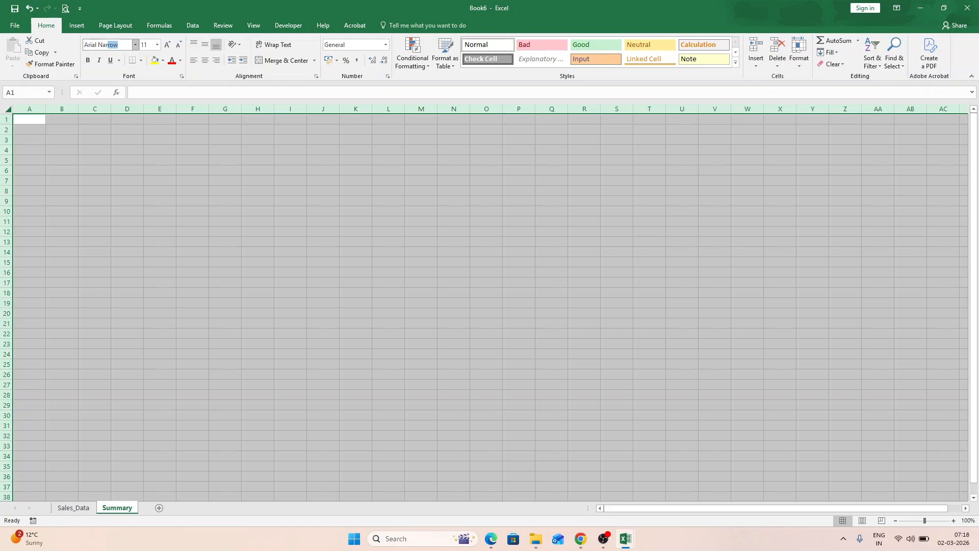
key(Tab)
text(26)
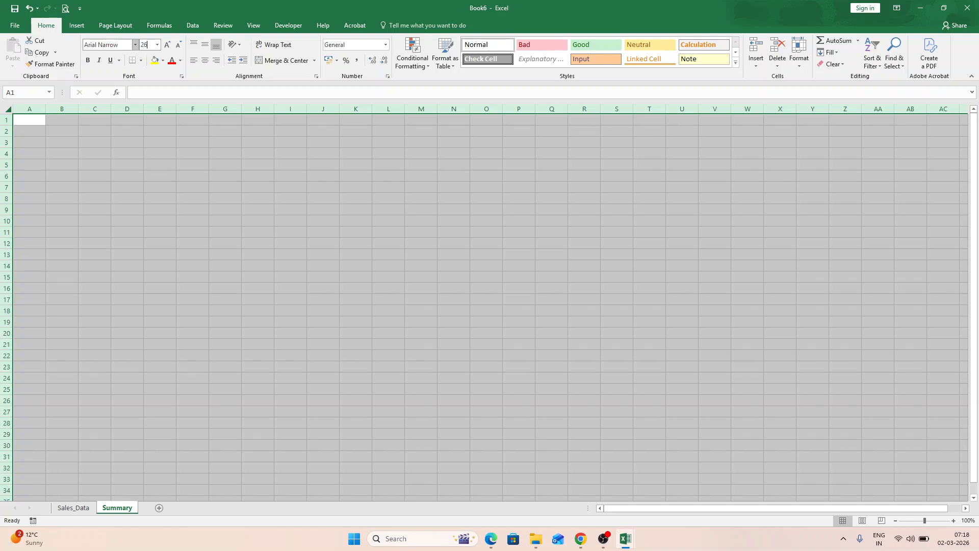
key(Return)
drag(46, 108, 72, 108)
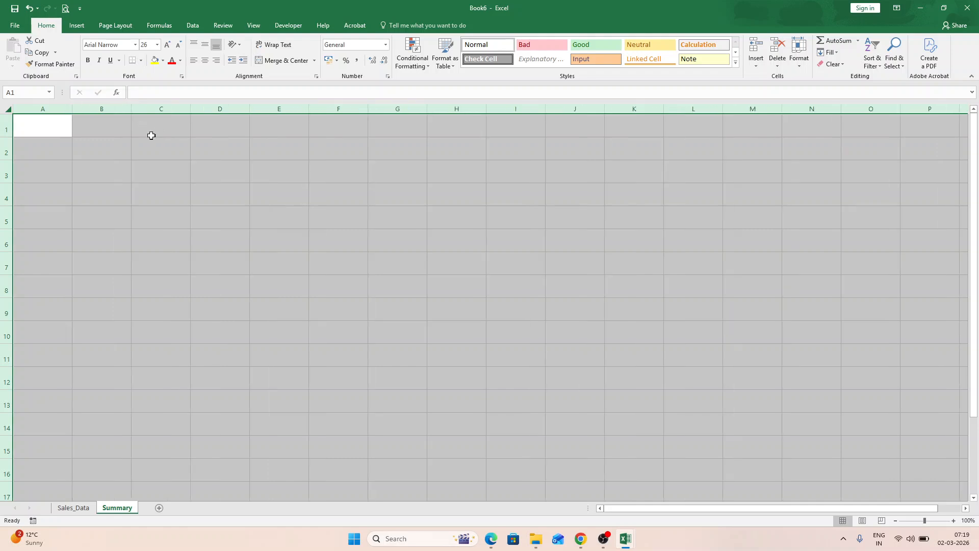
- Enter the label Total Sales in cell A1 and fit column A to its text
click(67, 126)
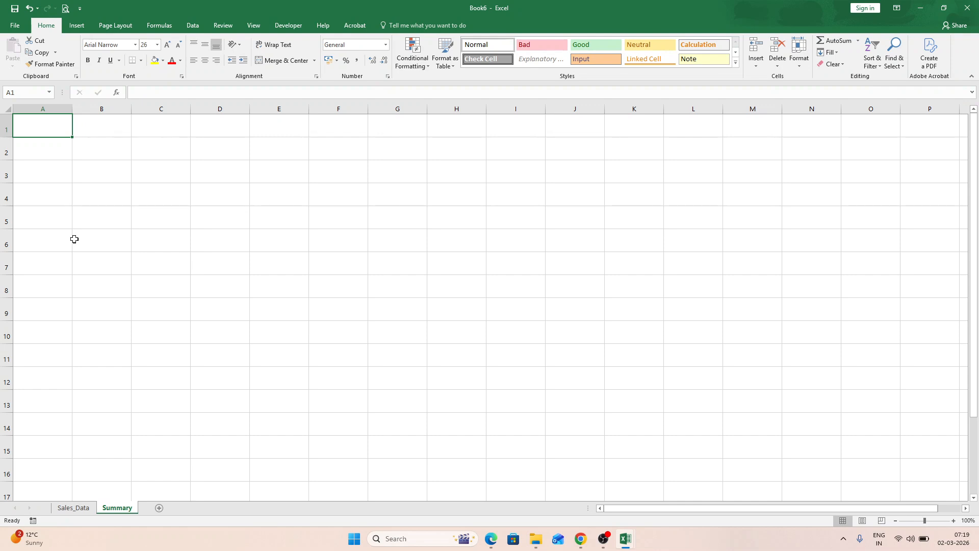
text(Total Sales)
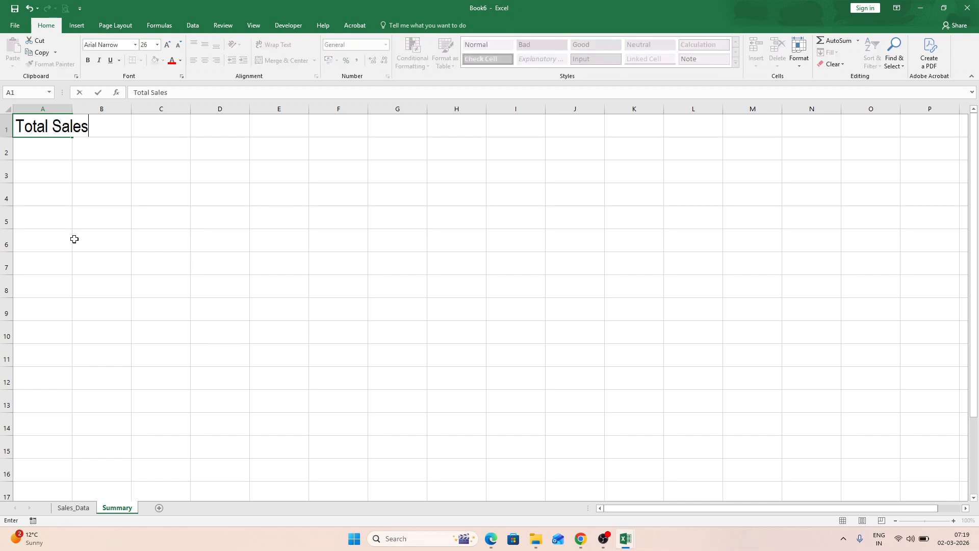
key(Tab)
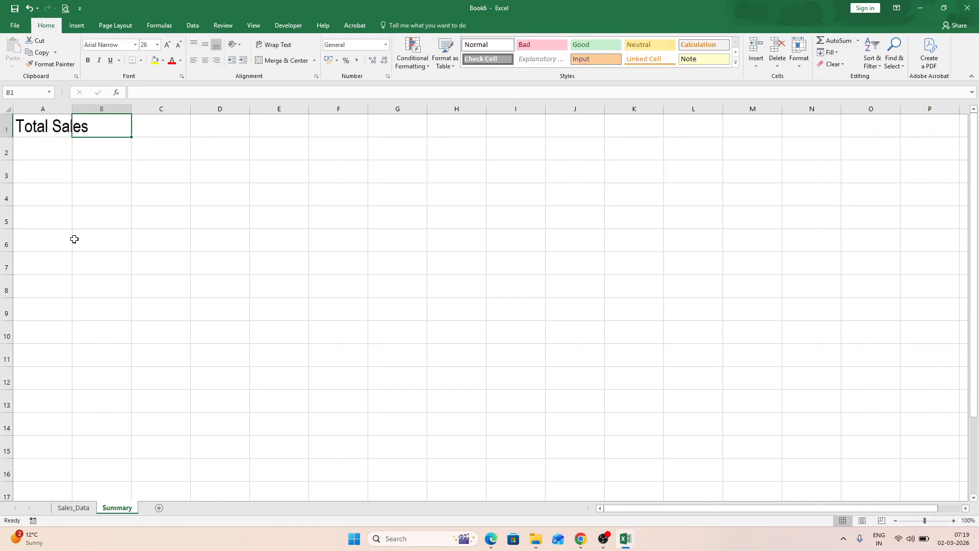
double_click(72, 105)
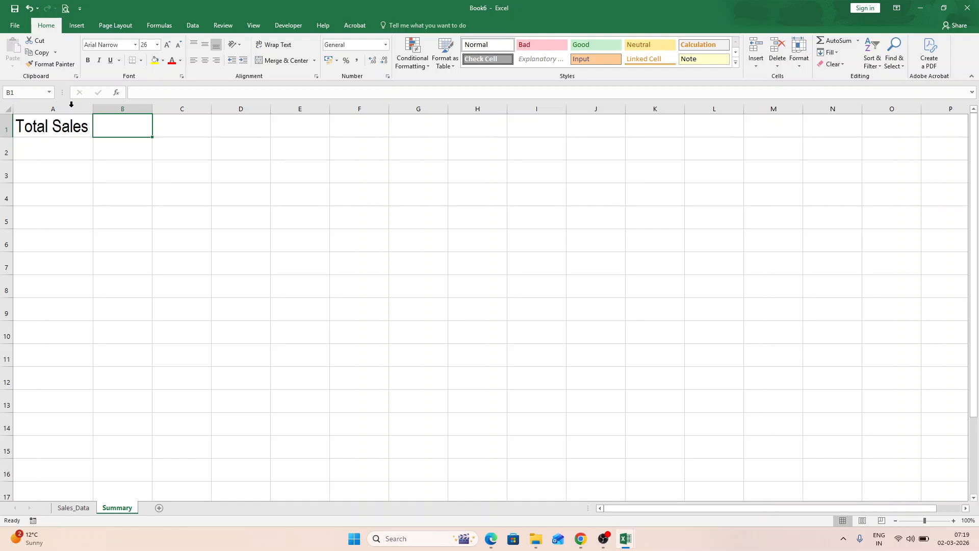
- Link cell B1 to the sales total with =Sales_Data!E10 and inspect the resulting formula in the cell
text(=)
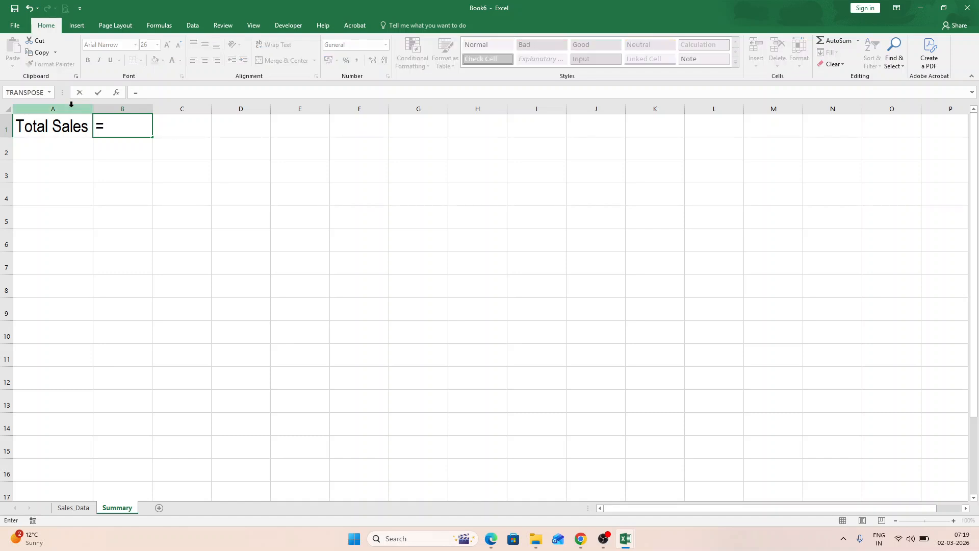
click(74, 508)
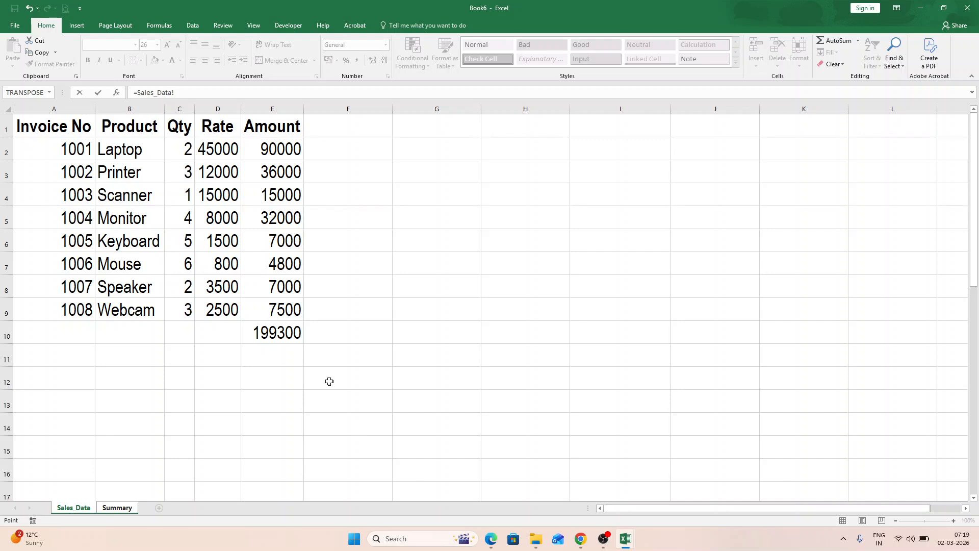
click(296, 333)
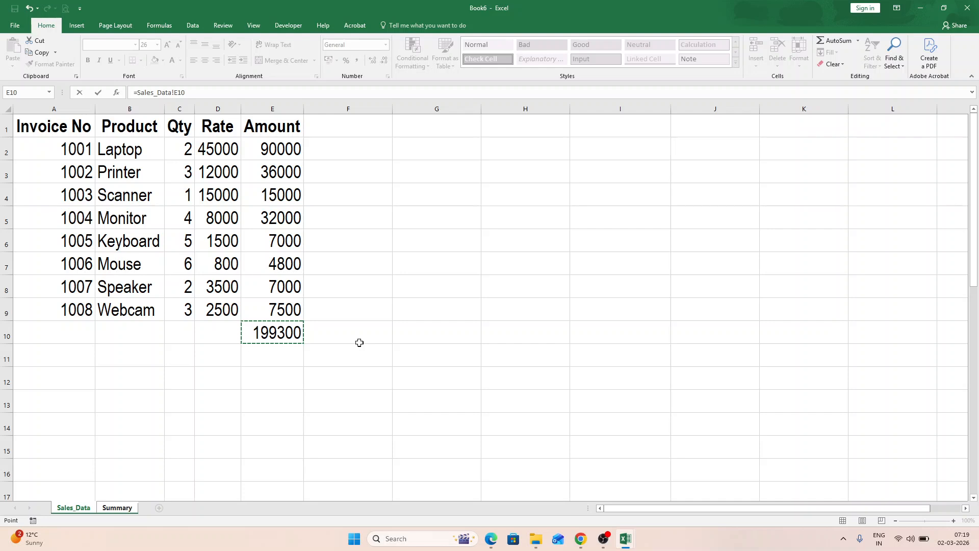
key(Return)
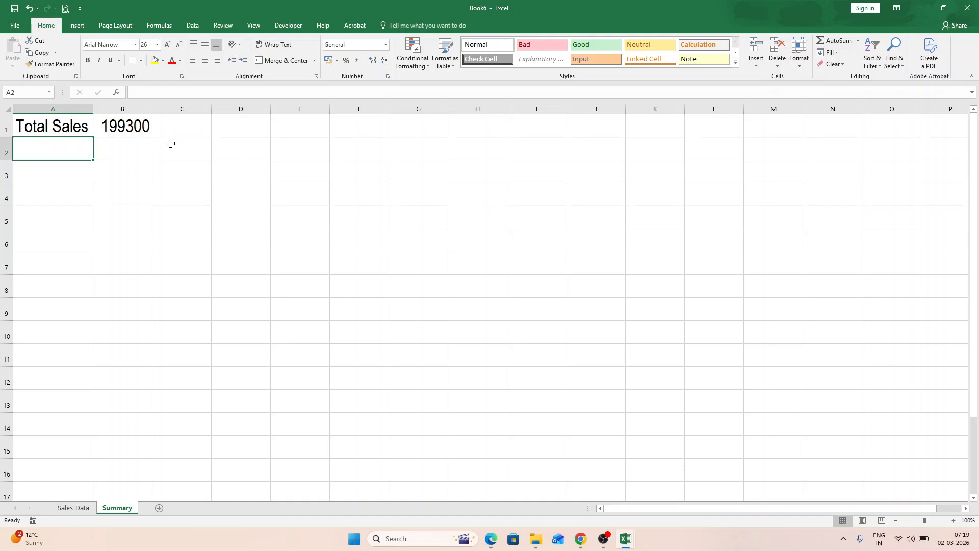
click(135, 124)
key(F2)
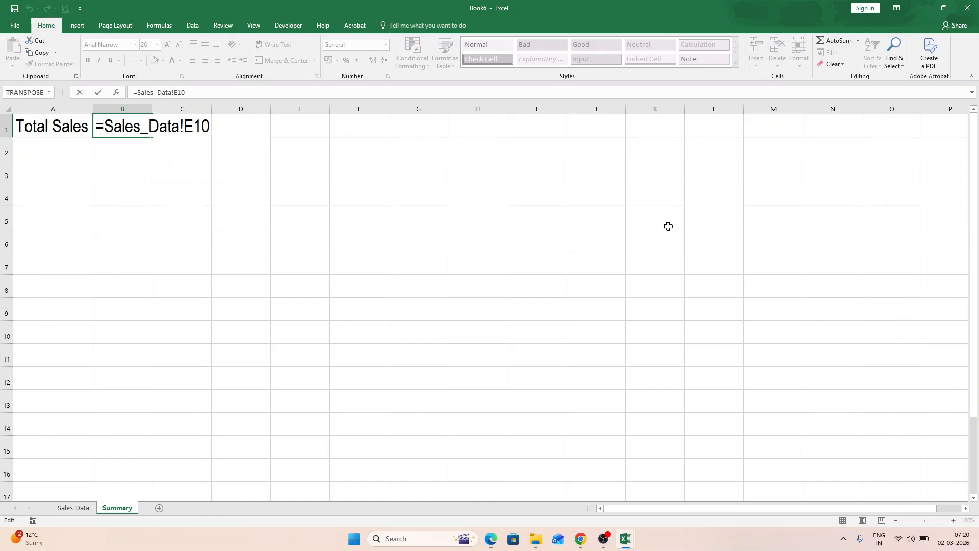
- On the Sales_Data sheet, set the Laptop quantity in C2 to 3
click(73, 508)
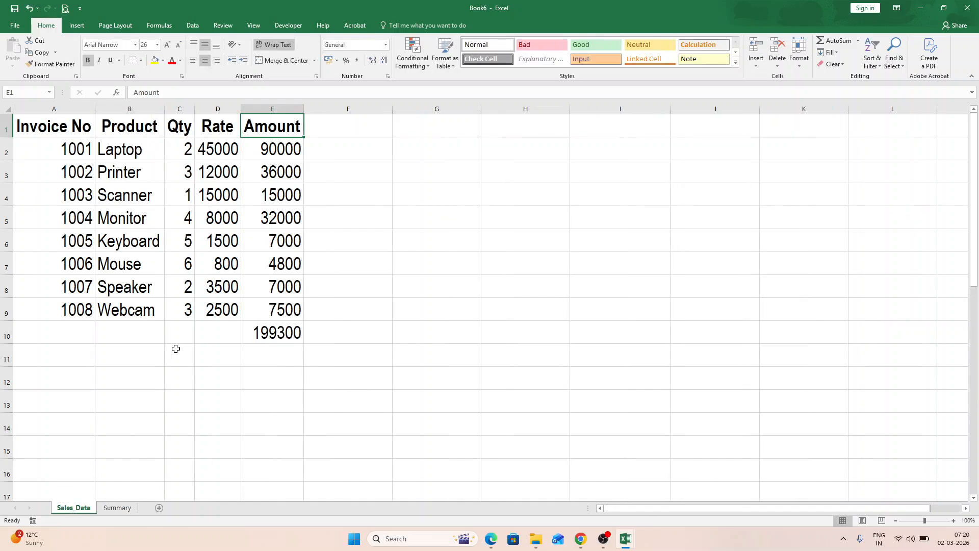
click(186, 150)
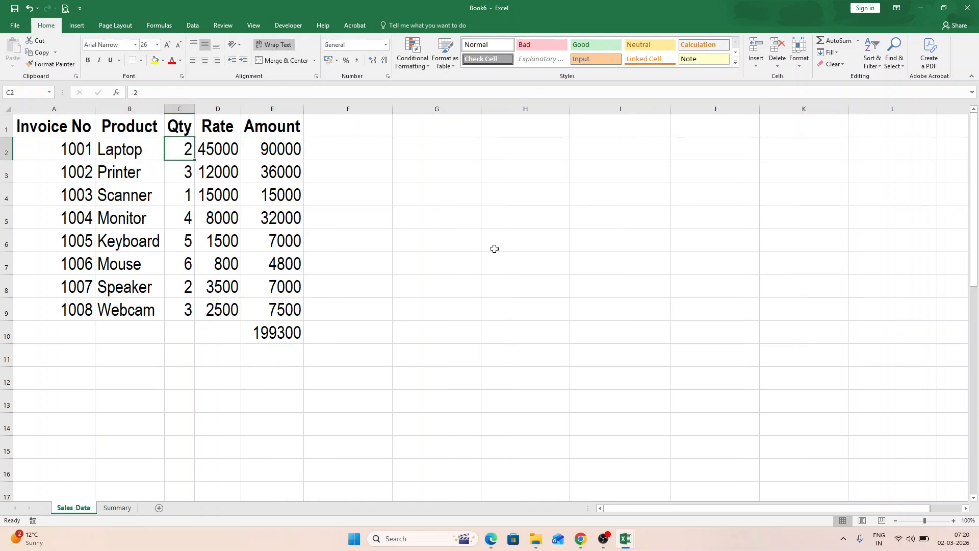
text(3)
key(Return)
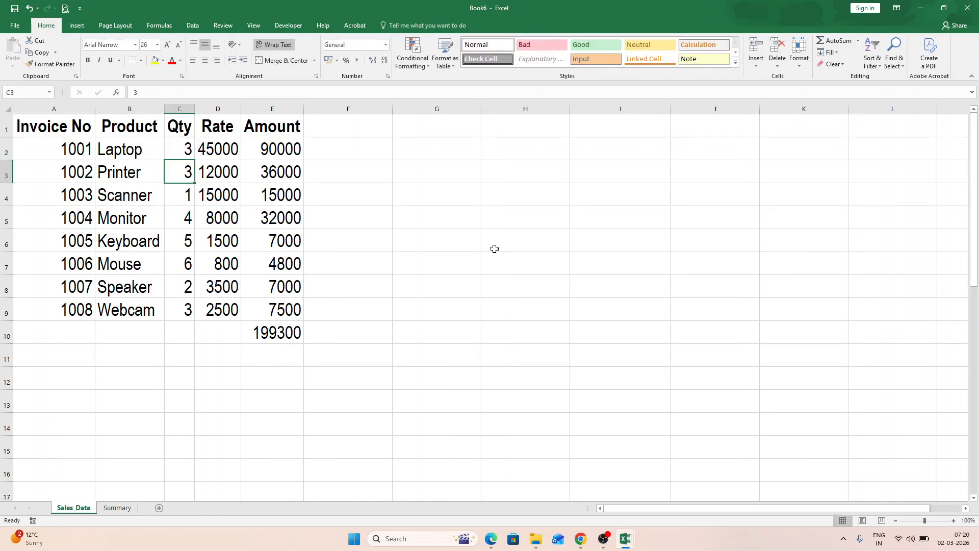
- Replace the Laptop amount in E2 with the formula =SUM(C2*D2), multiplying quantity by rate
key(Up)
key(Right)
key(Right)
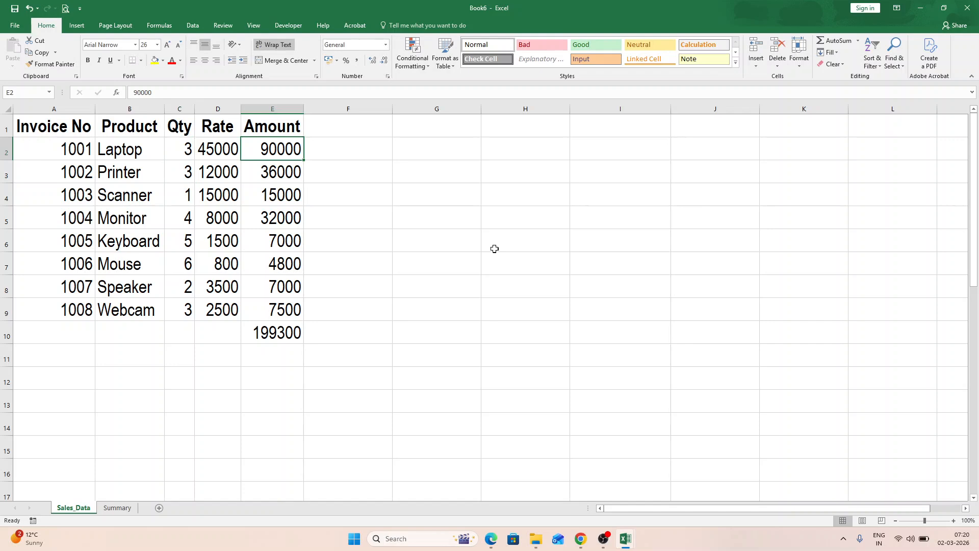
text(=sum()
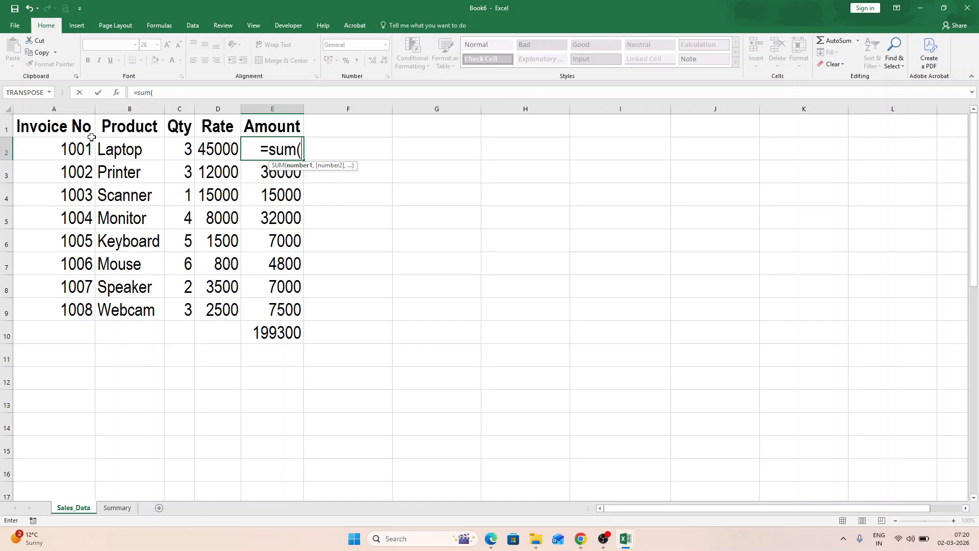
click(183, 150)
text(*)
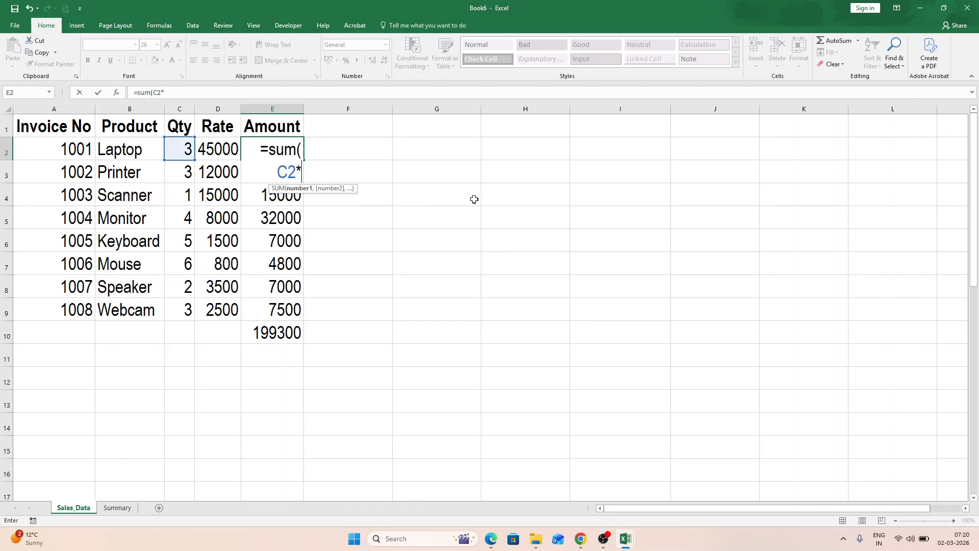
click(219, 153)
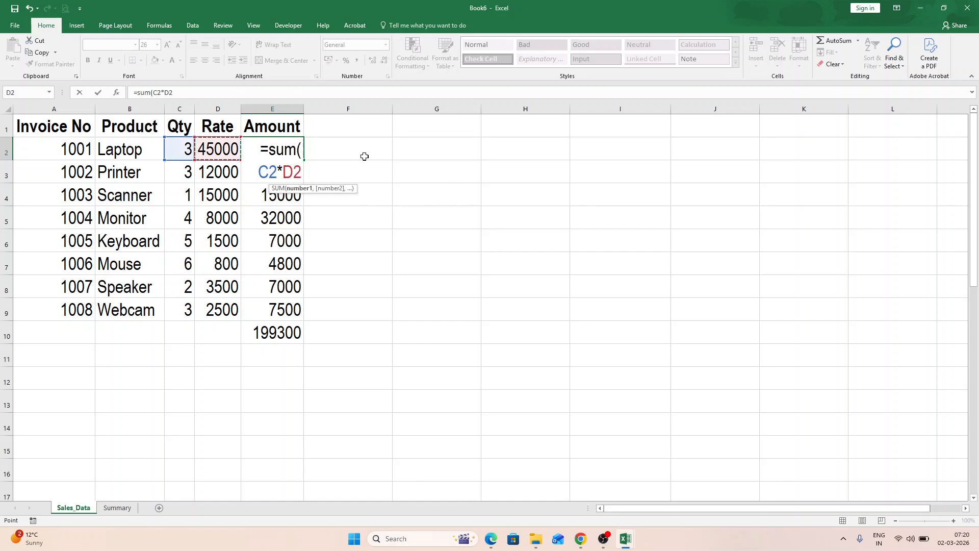
key(Return)
- Fill the Amount formula from E2 down to the Webcam row in E9
key(Up)
drag(303, 161, 308, 311)
click(280, 150)
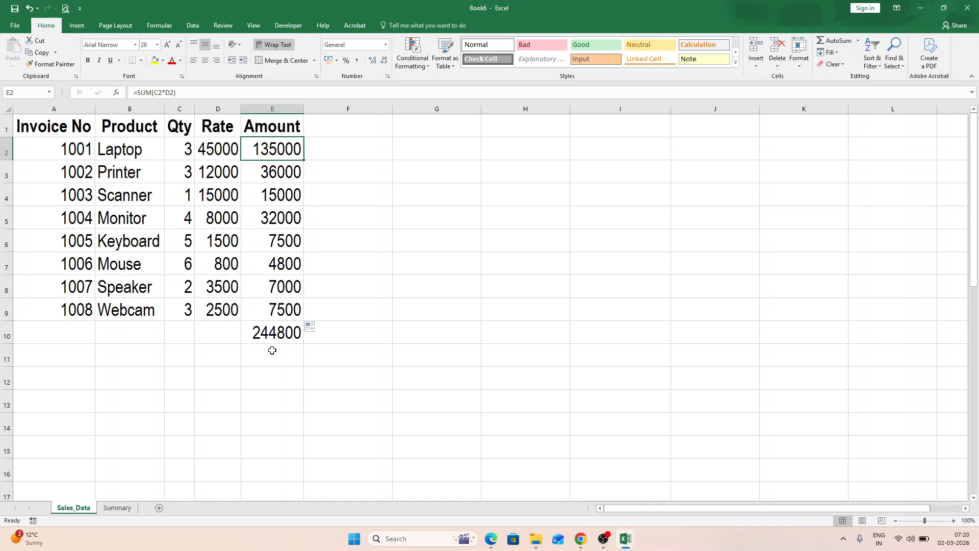
- Check the linked total and its formula in cell B1 of the Summary sheet
click(122, 508)
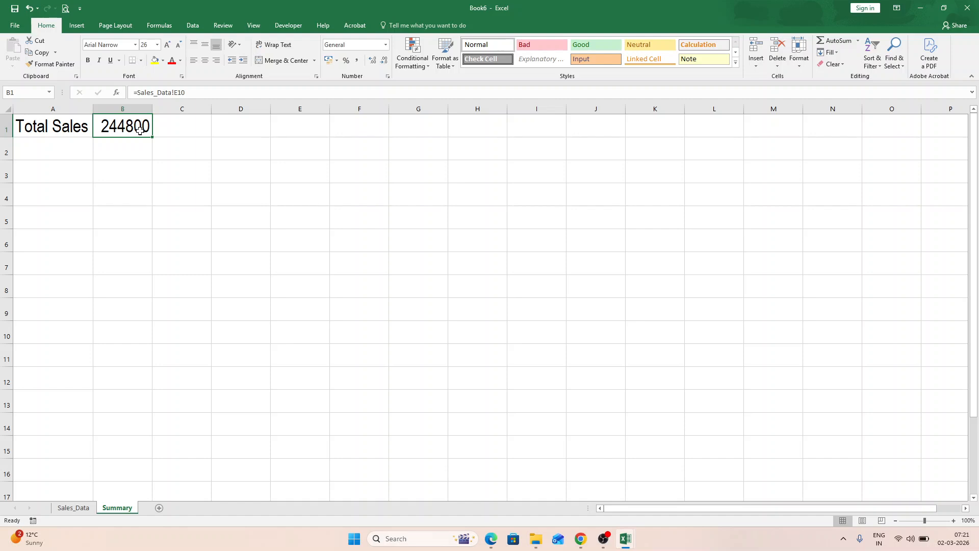
key(F2)
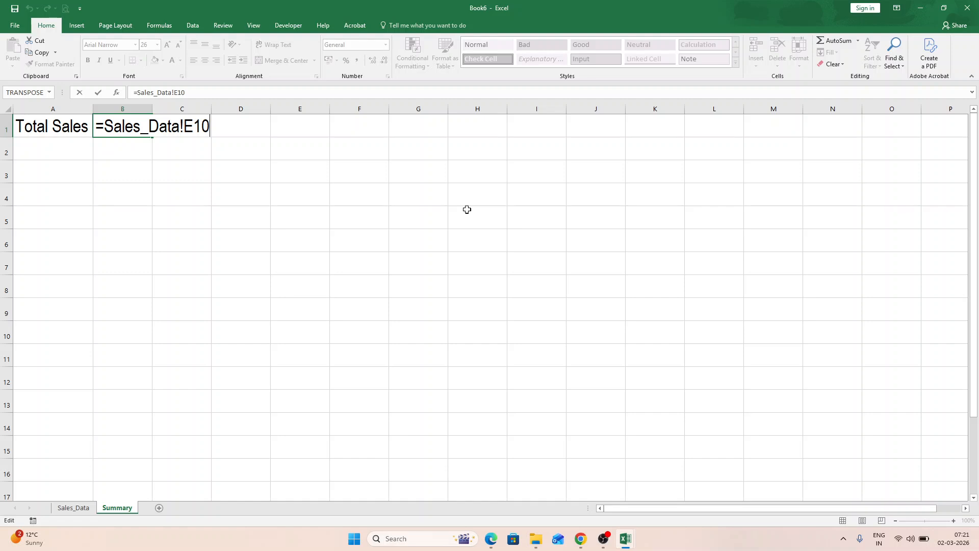
key(Return)
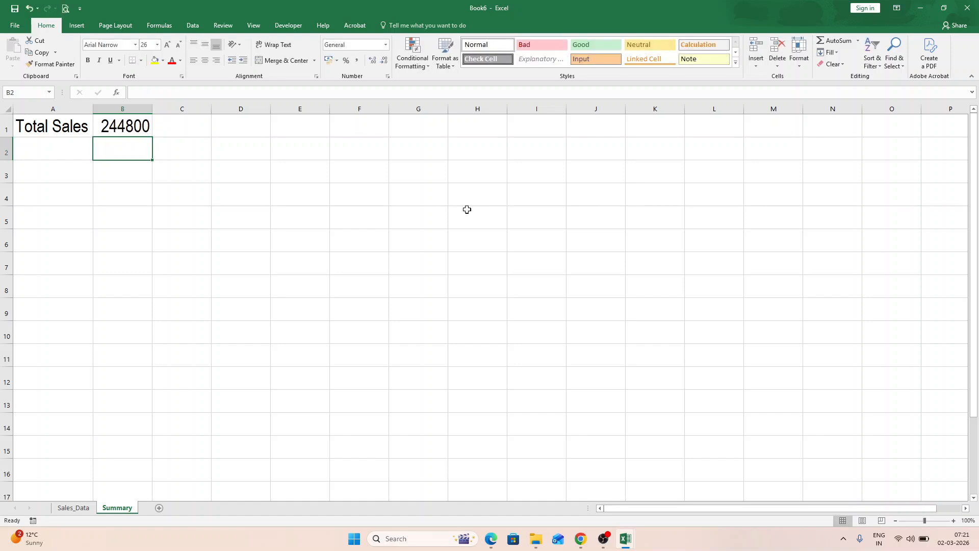
- Enter the text 'Sales Data' enclosed in single quotation marks in cell B2
text(Sales Daa)
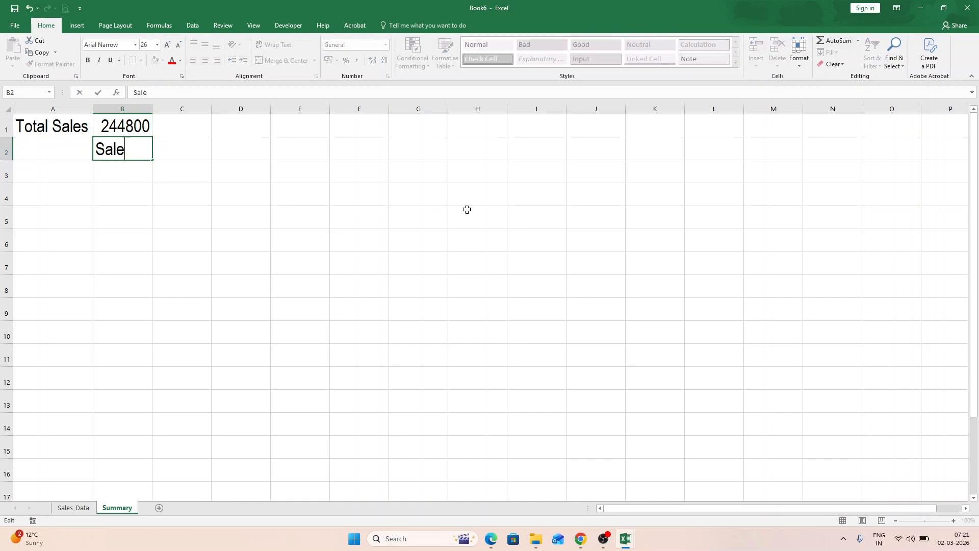
key(BackSpace)
text(ta')
key(ctrl+Left)
key(ctrl+Left)
text(')
key(ctrl+Return)
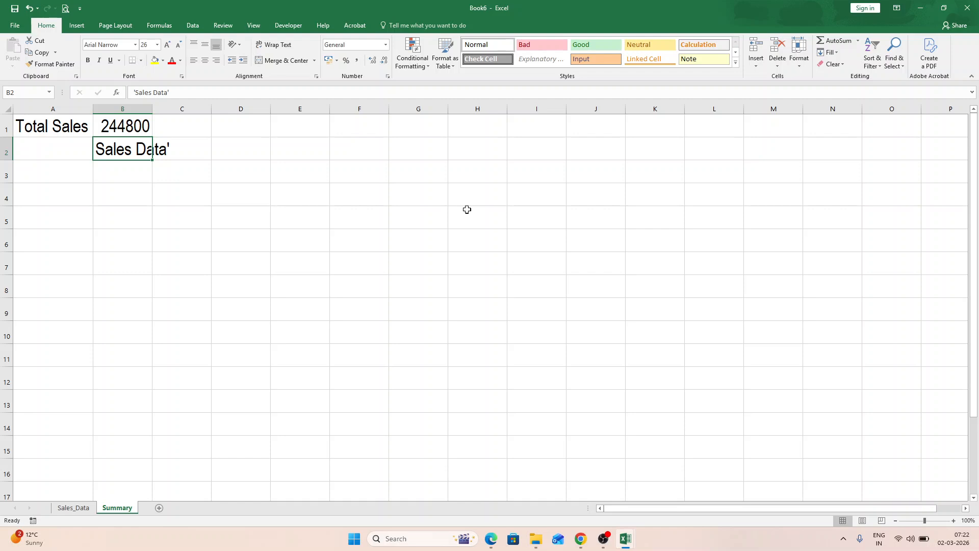
- Replace the text in cell B2 with the formula =SUM(Sales_Data!C2:C9) to total the quantities from the Sales_Data sheet
key(Delete)
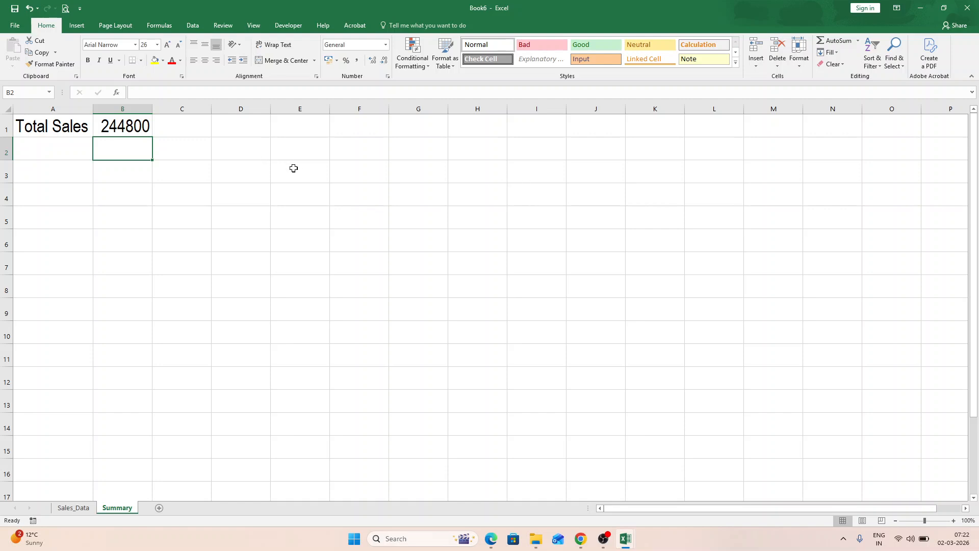
text(=sum)
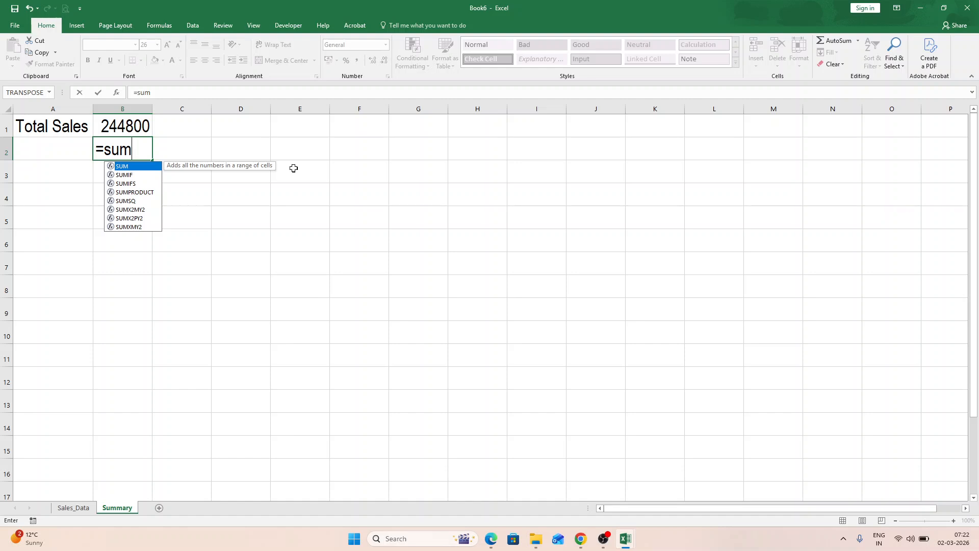
text(()
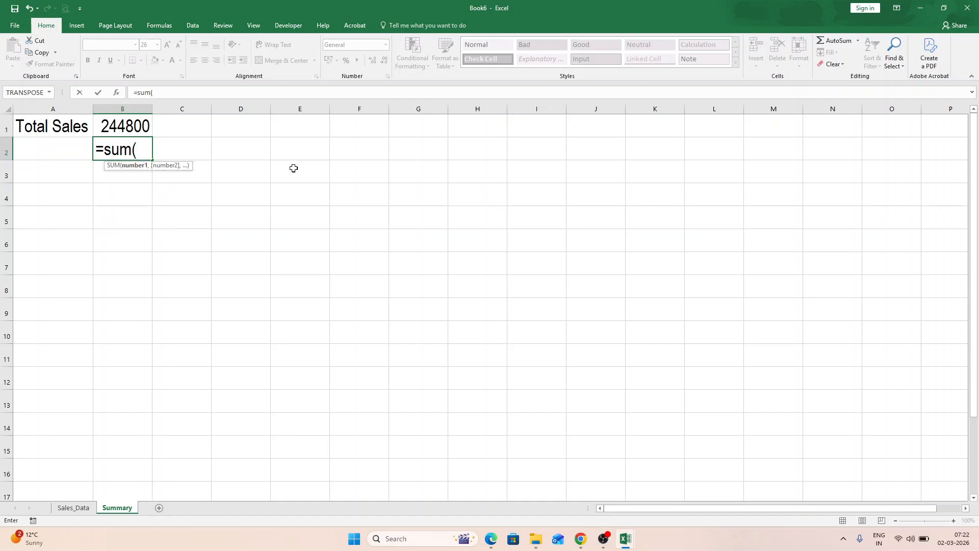
text(Sales_Data)
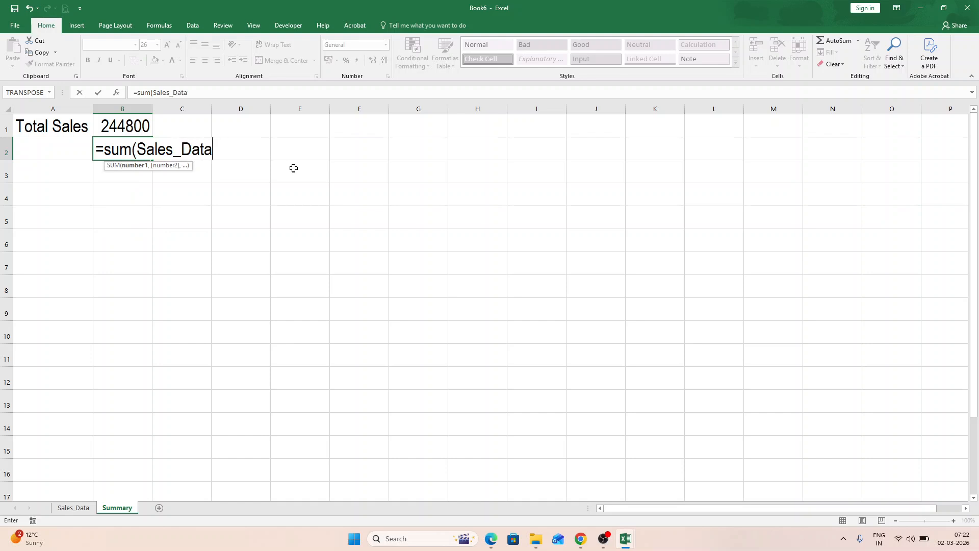
text(!C2..C9)
key(Return)
key(Up)
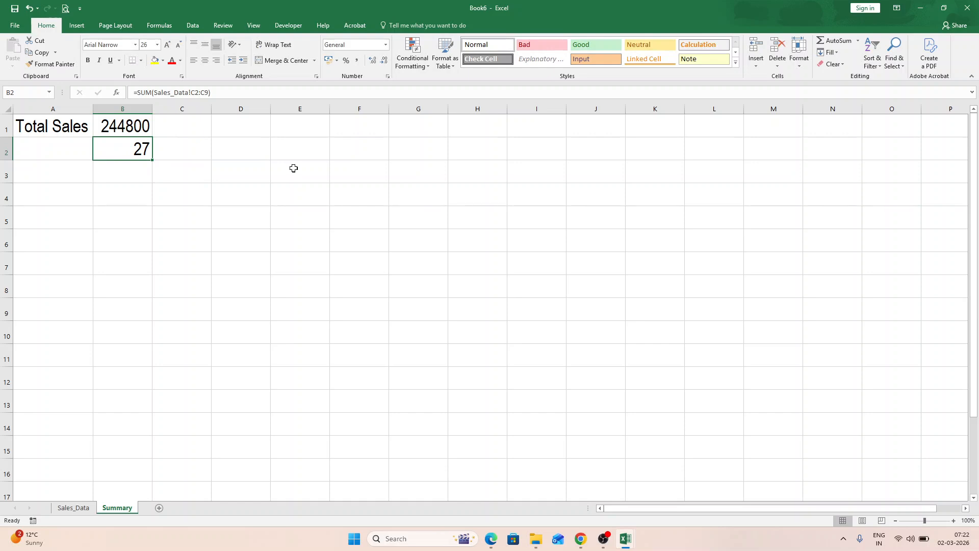
- Compare the formula in Summary cell B2 with the sum of the Qty range C2:C9 on the Sales_Data sheet
key(F2)
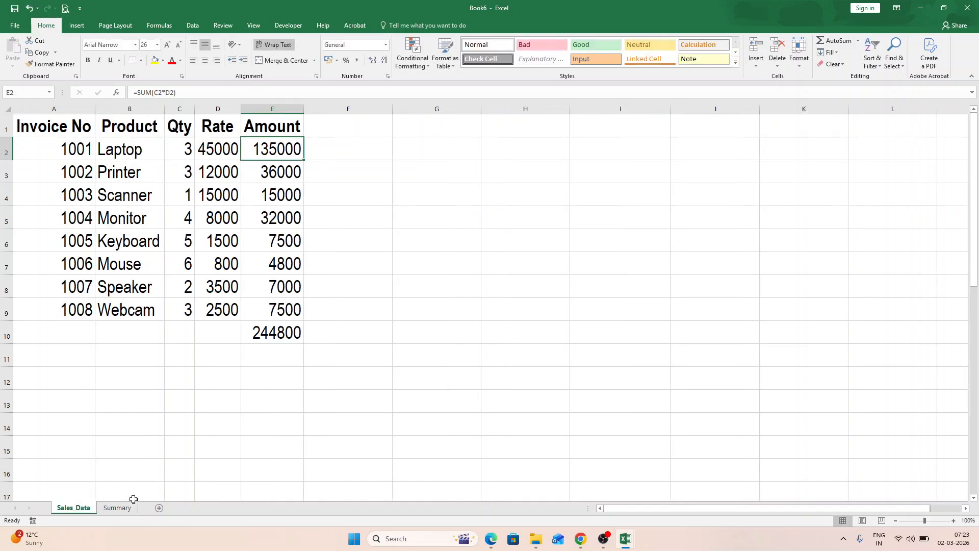
click(130, 512)
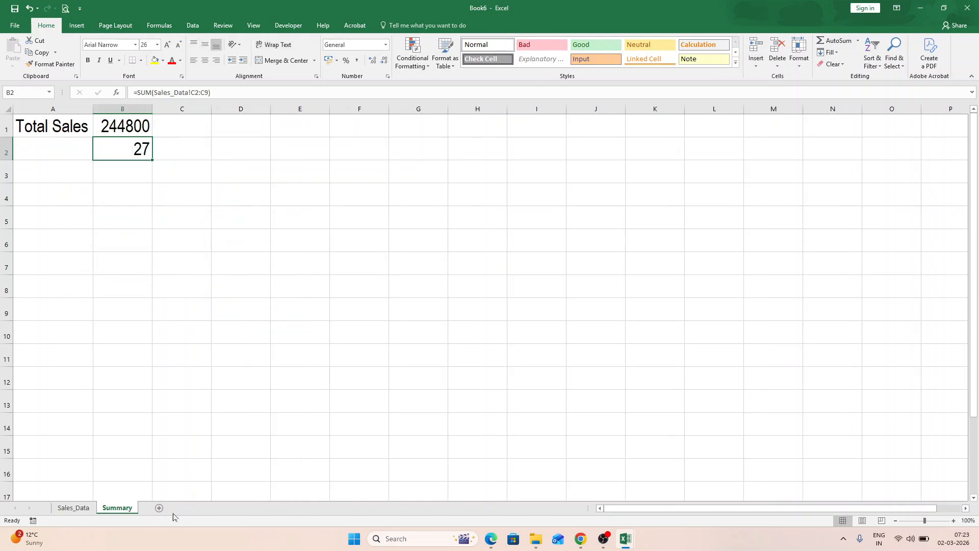
click(77, 508)
drag(182, 146, 182, 309)
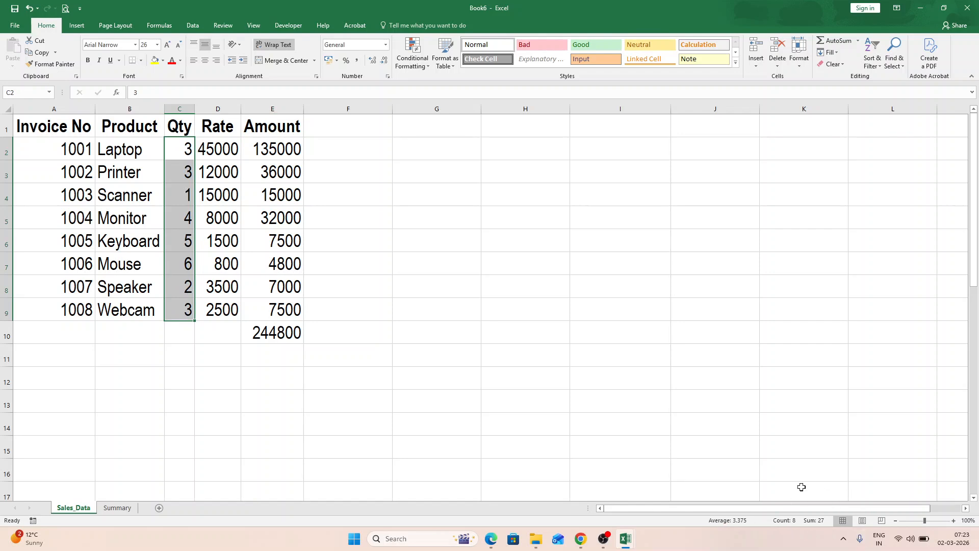
click(117, 508)
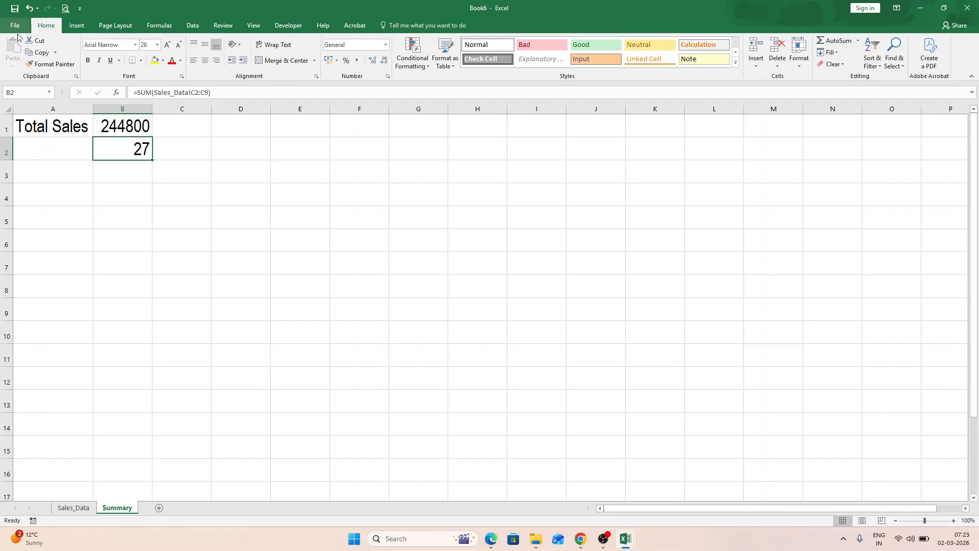
click(165, 26)
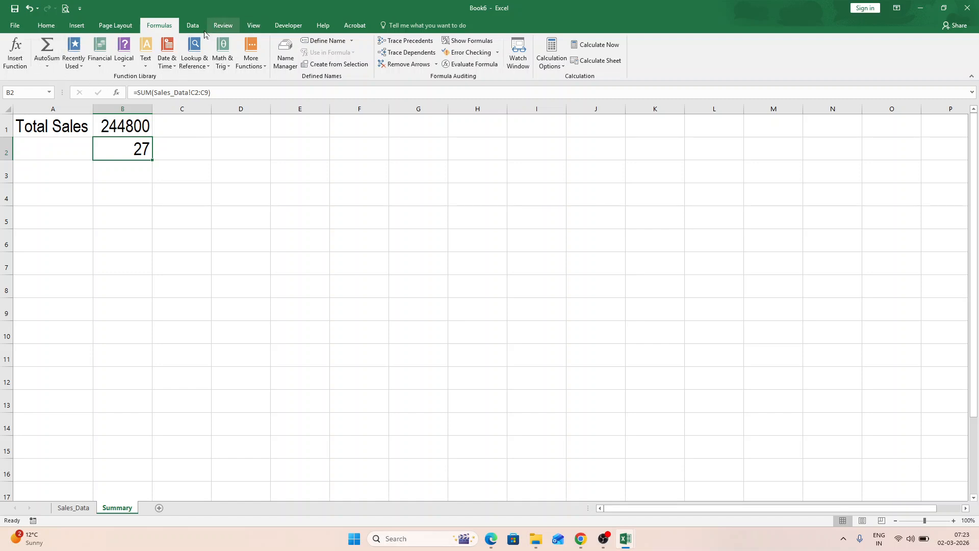
click(223, 60)
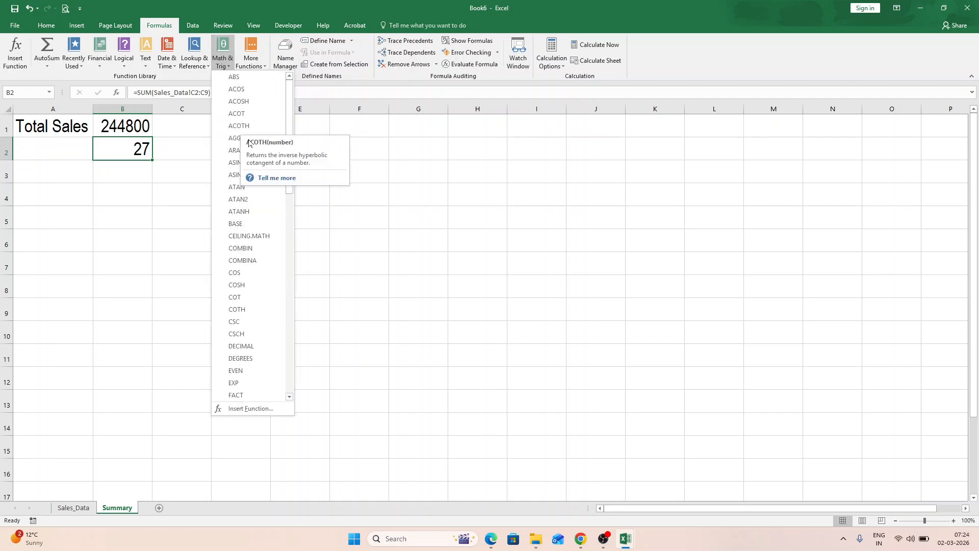
scroll(251, 188, down, 16)
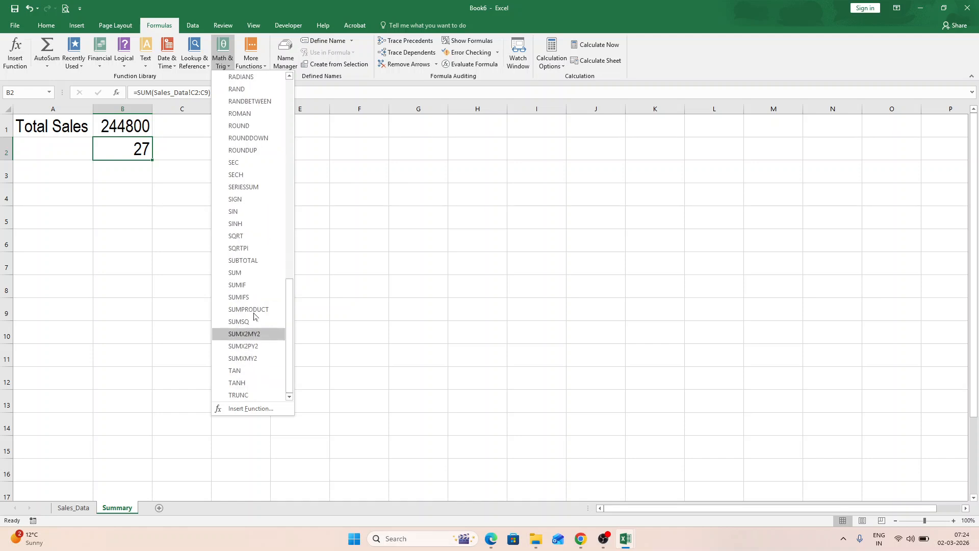
click(372, 212)
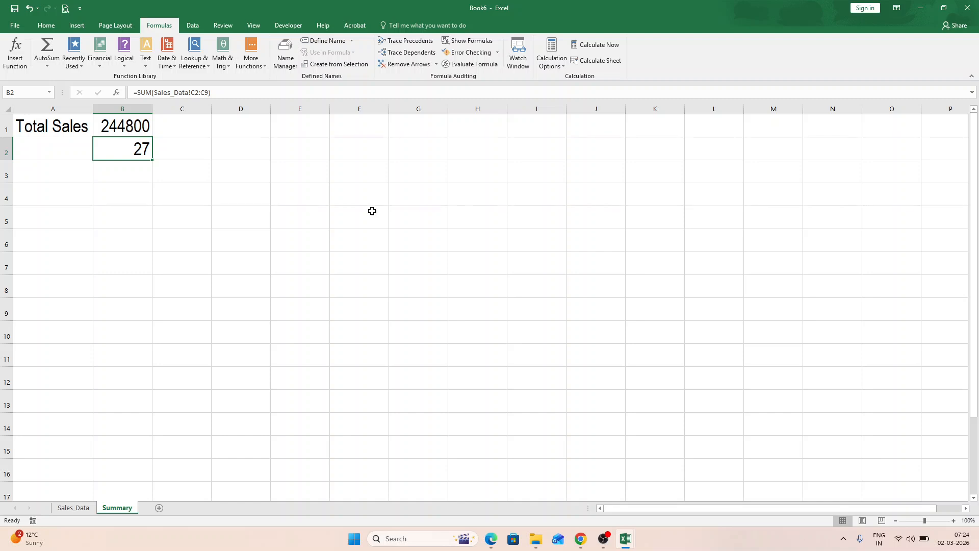
- Enter the headings Product, Qty. and Amount in cells A3 to C3 of the Summary sheet
click(60, 173)
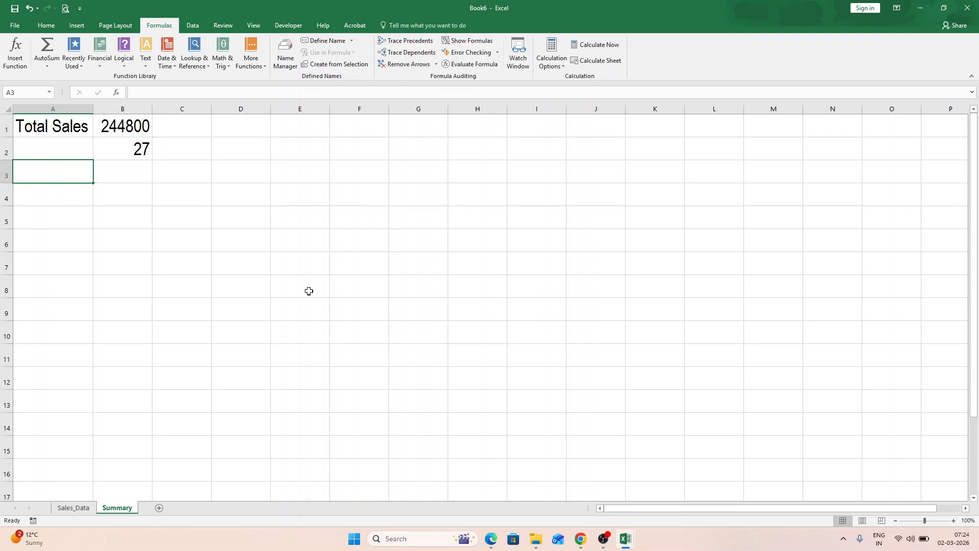
text(Product)
key(Tab)
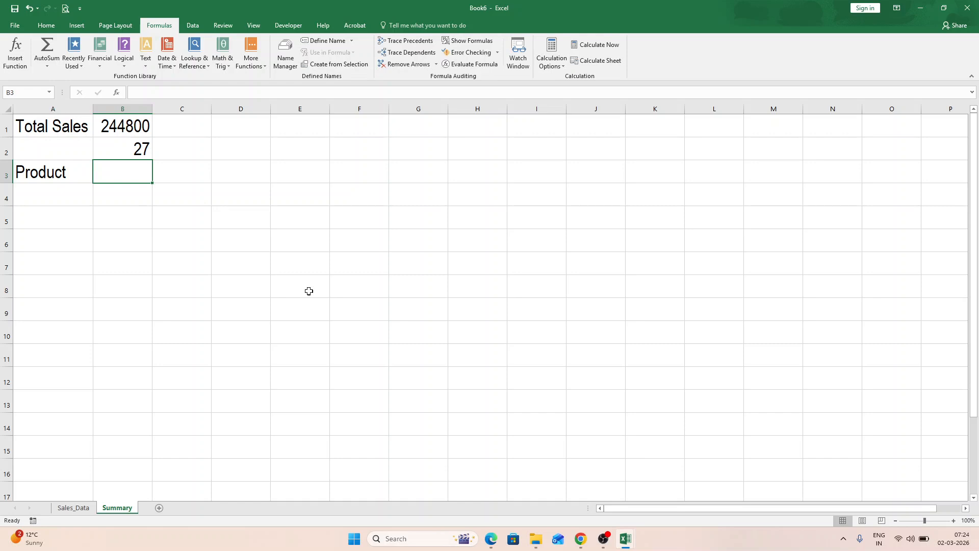
text(Qty.)
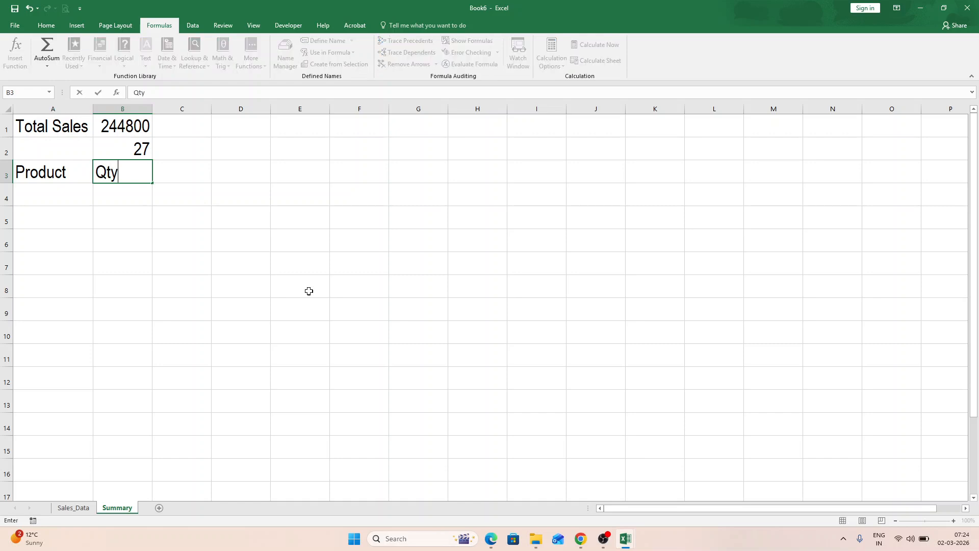
key(Tab)
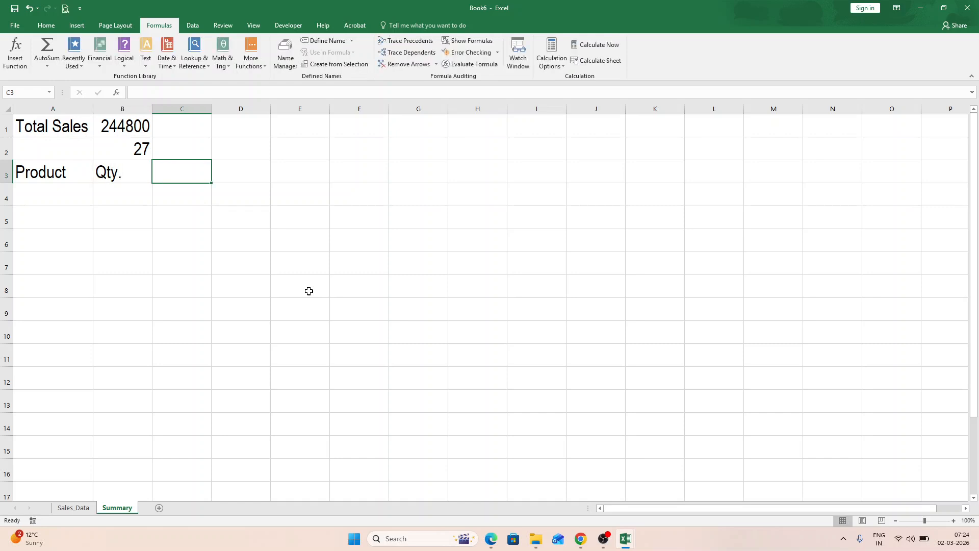
text(Amount)
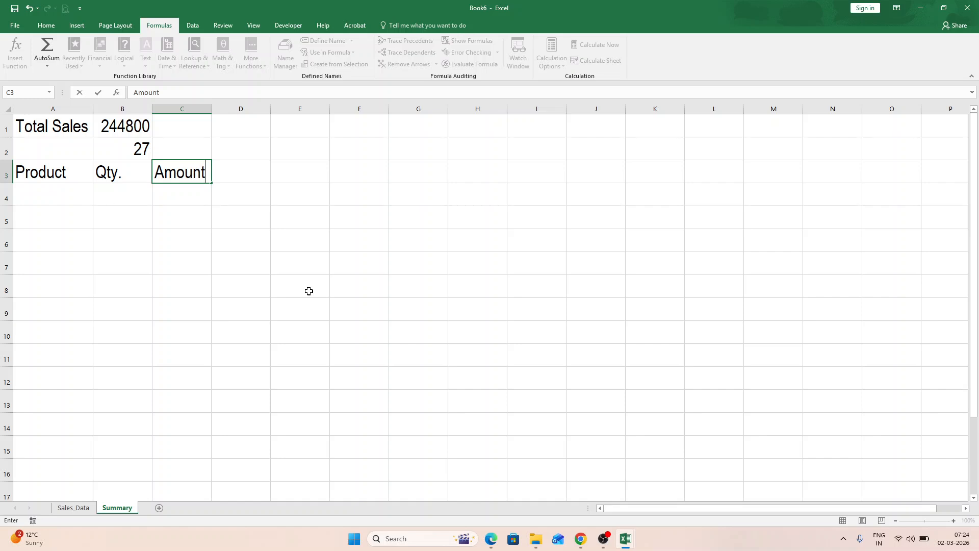
key(Return)
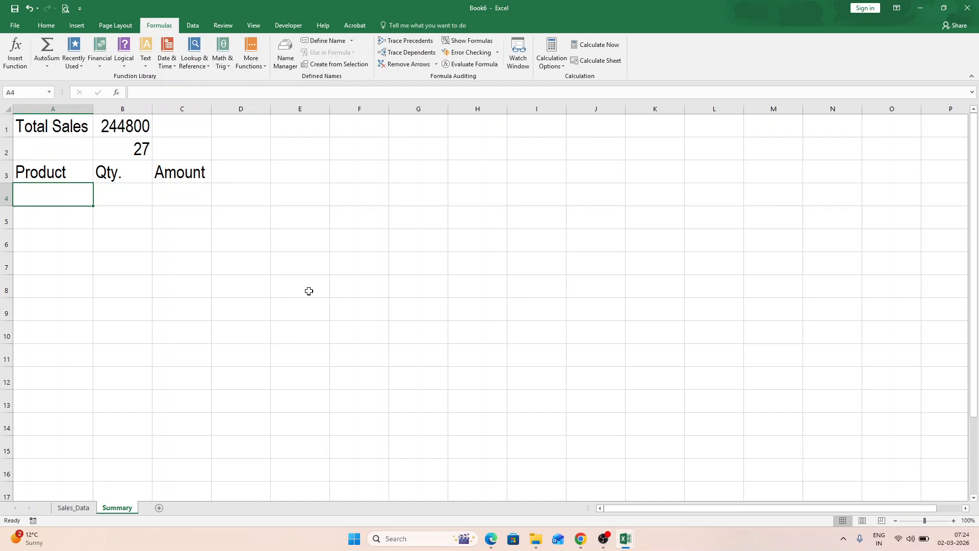
- Link cell A4 under Product to the first product name with the formula =Sales_Data!B2
text(=)
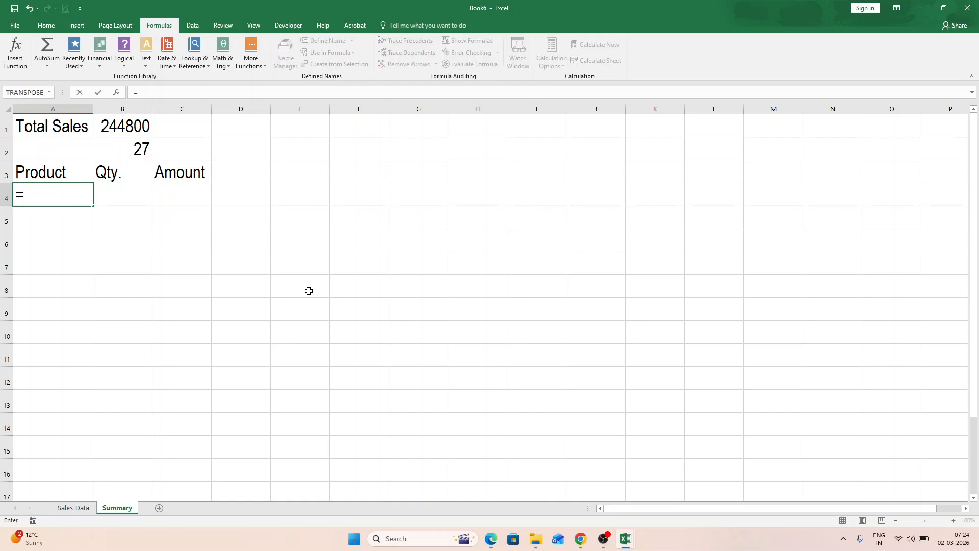
text(Sales_D)
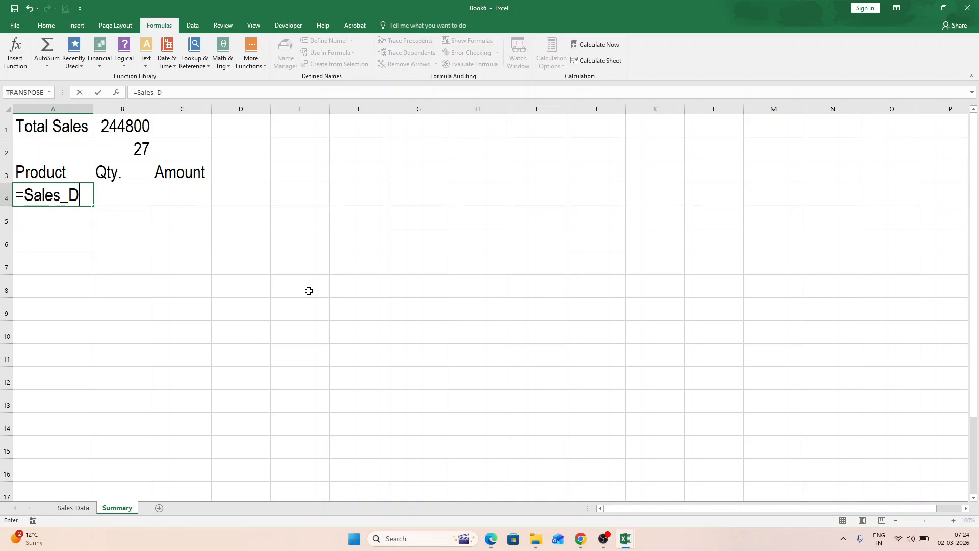
text(ata!B2)
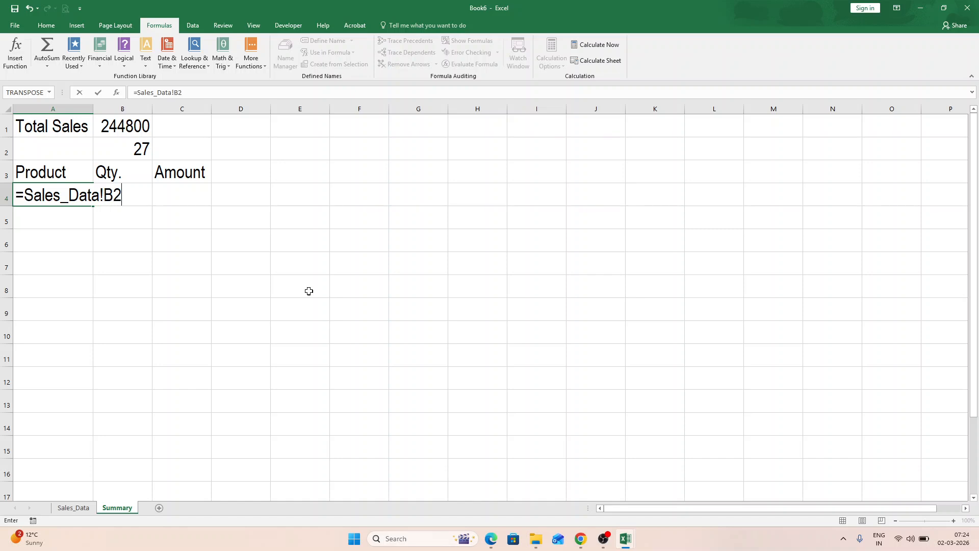
key(Return)
key(Up)
key(Right)
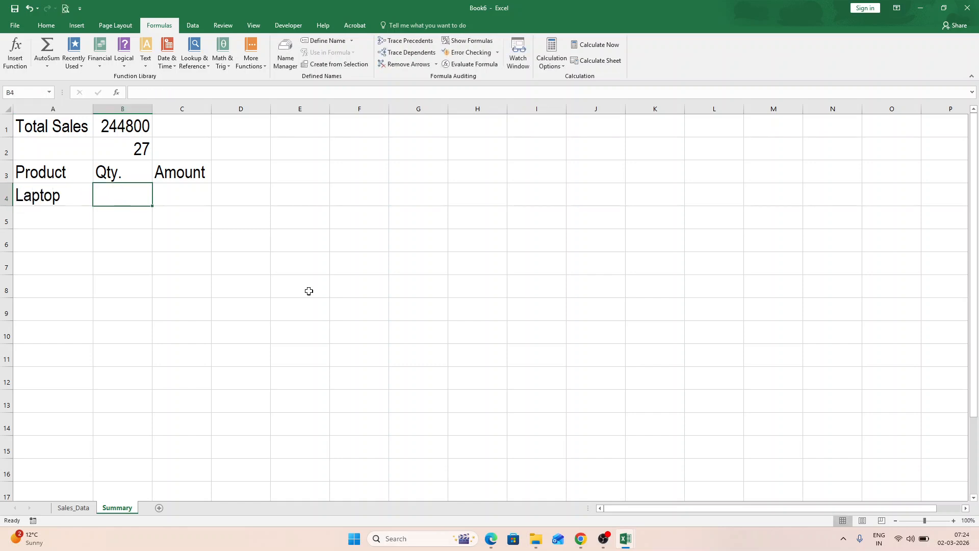
- Link cell B4 under Qty. to the Laptop quantity with the formula =Sales_Data!C2
text(=)
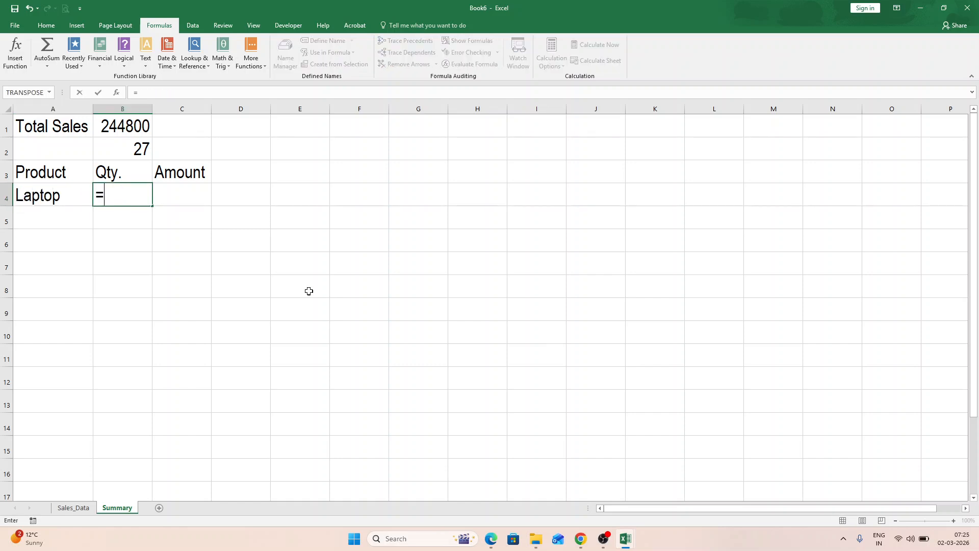
text(Sales)
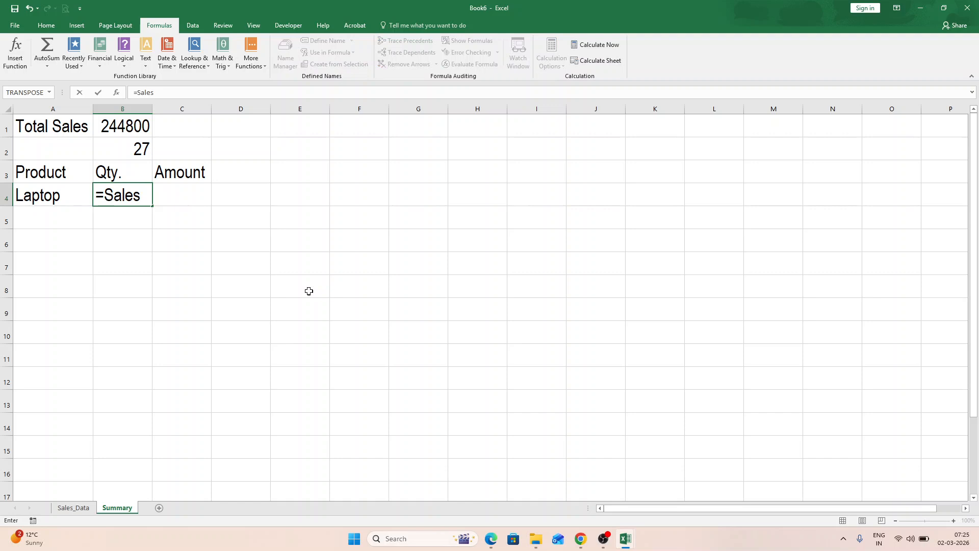
text(_Data!C2)
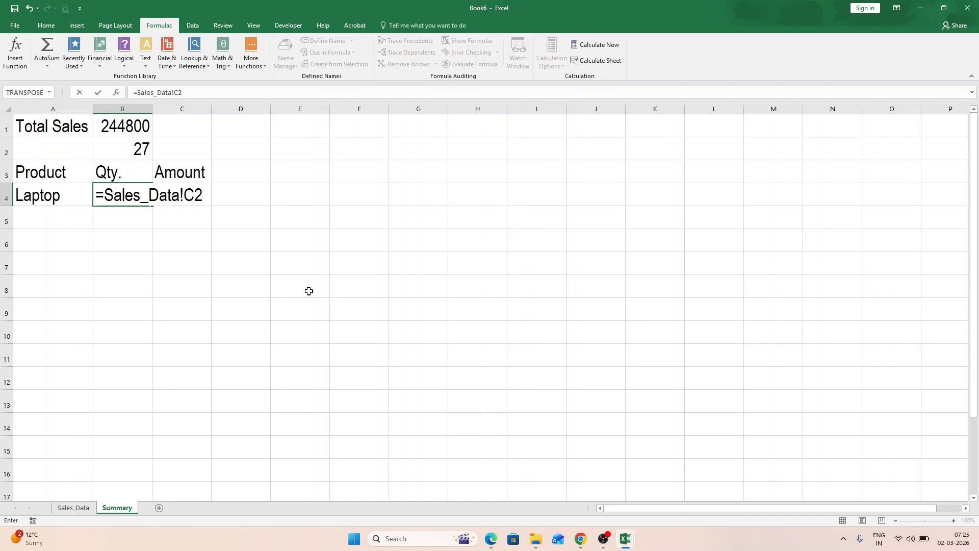
key(Return)
key(Up)
key(Right)
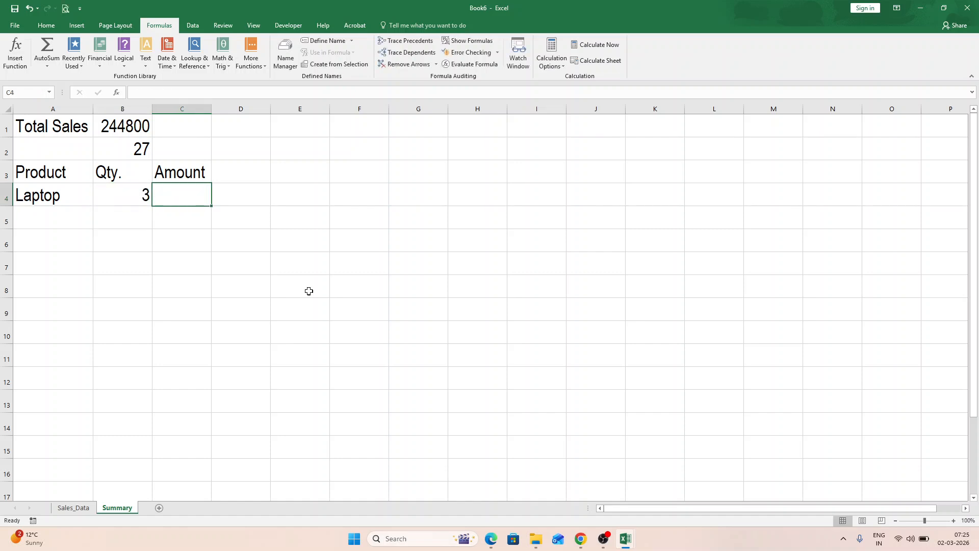
- Link cell C4 to the Laptop amount with =Sales_Data!E2, and fill the formulas in A4:C4 down to row 10
text(=Sales)
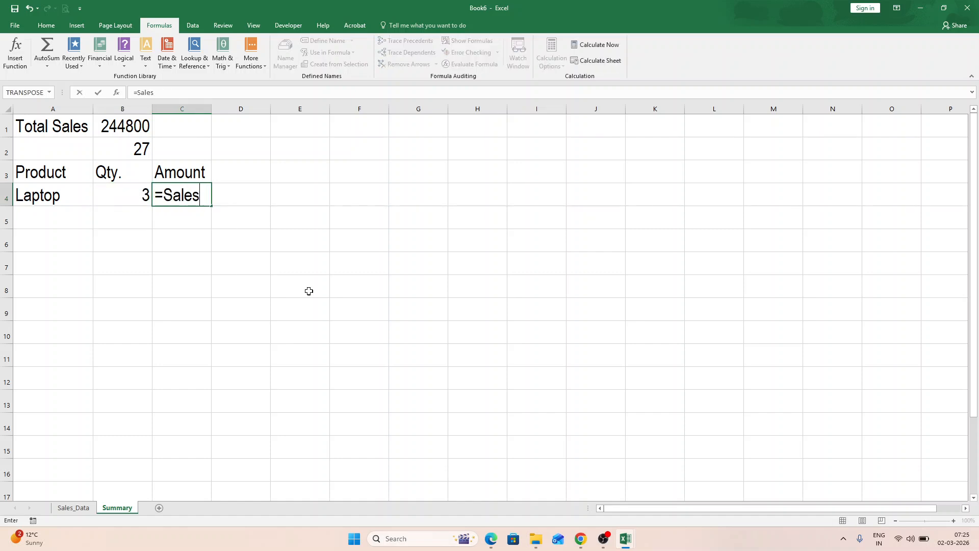
text(_Data!E2)
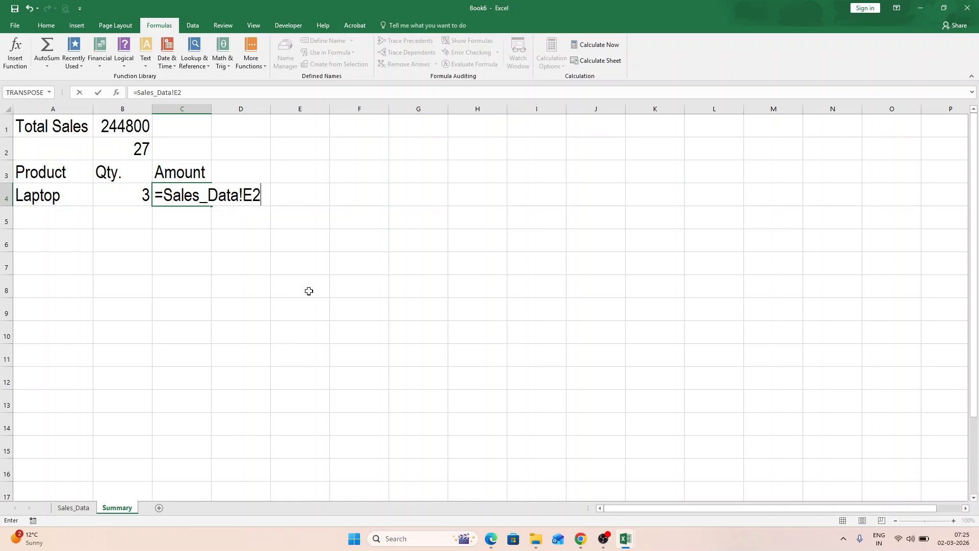
key(Return)
key(Up)
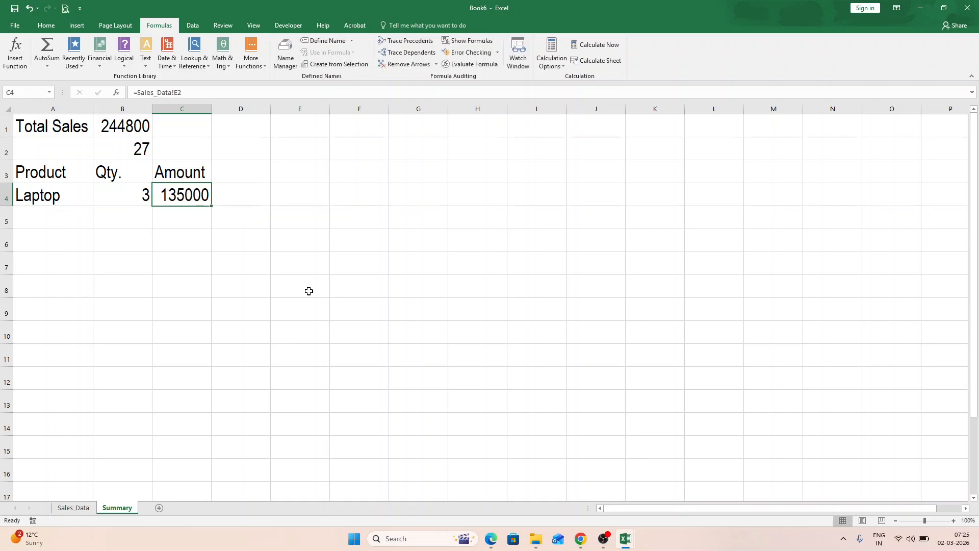
drag(41, 195, 208, 339)
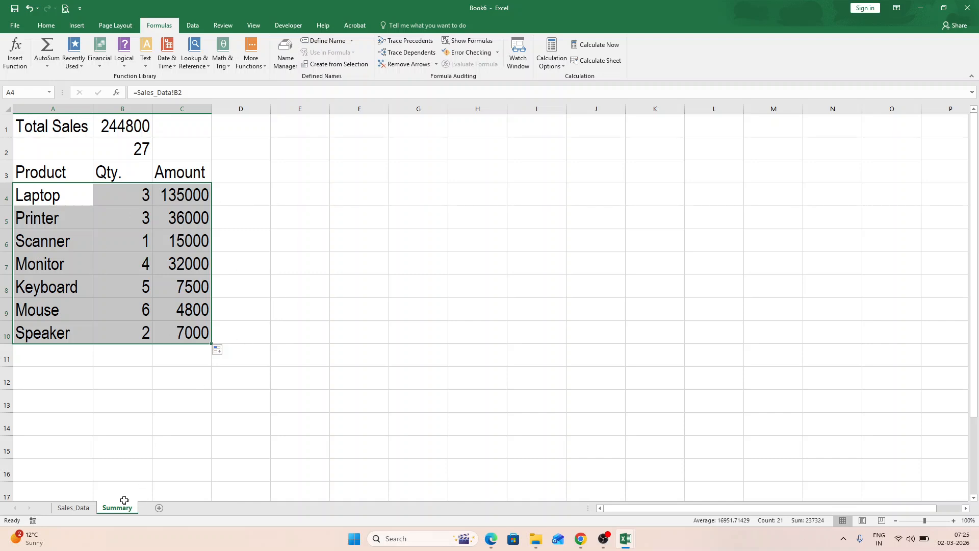
- Set the Printer quantity in cell C3 of Sales_Data to 4, and check the linked Printer quantity in the Summary sheet
click(74, 508)
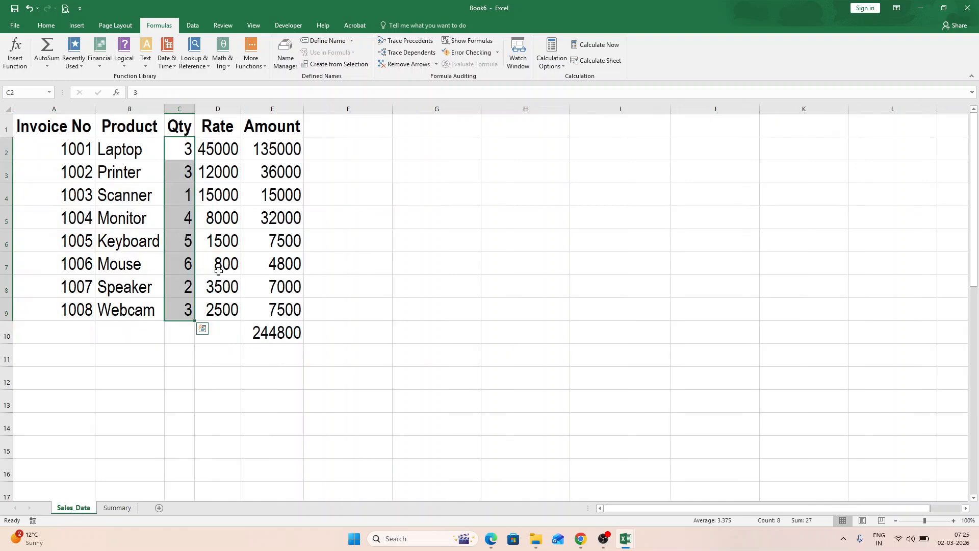
click(189, 176)
text(4)
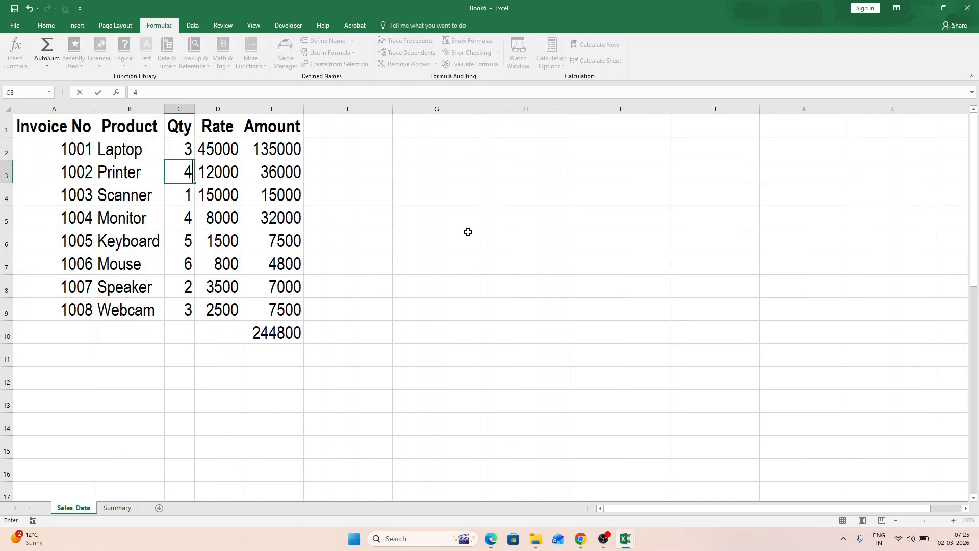
key(Return)
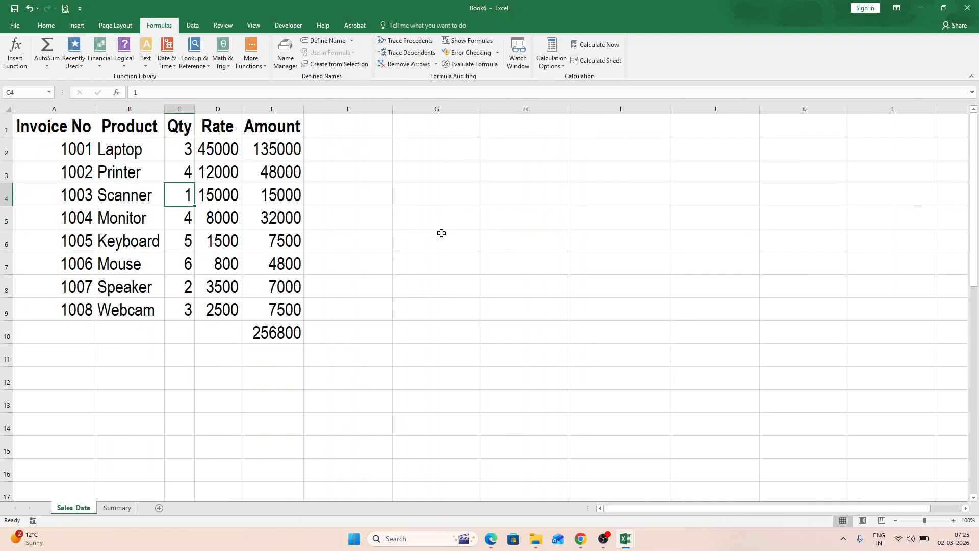
click(120, 509)
click(136, 219)
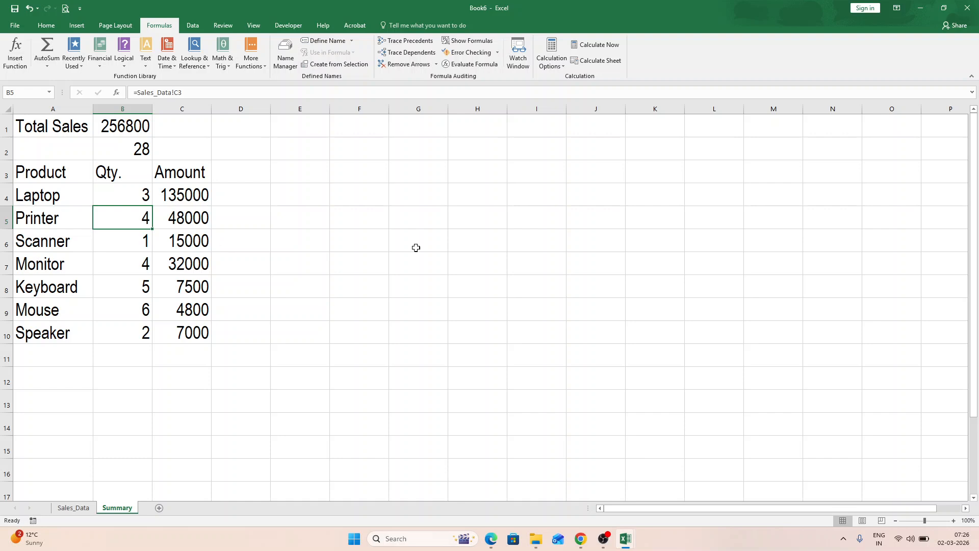
- Link cell F6 of the Summary sheet to the Laptop amount with the manually written formula =Sales_Data!E2
click(368, 248)
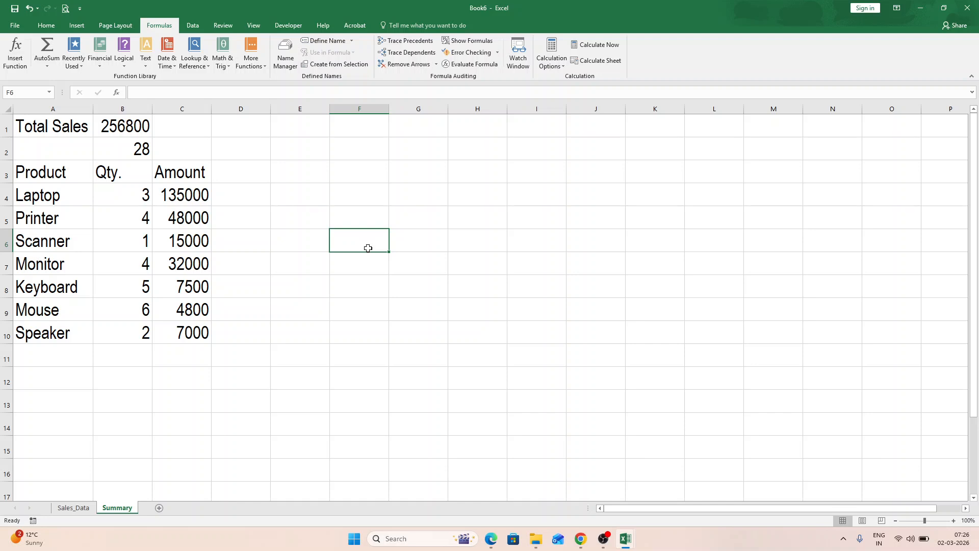
text(=Sales_N)
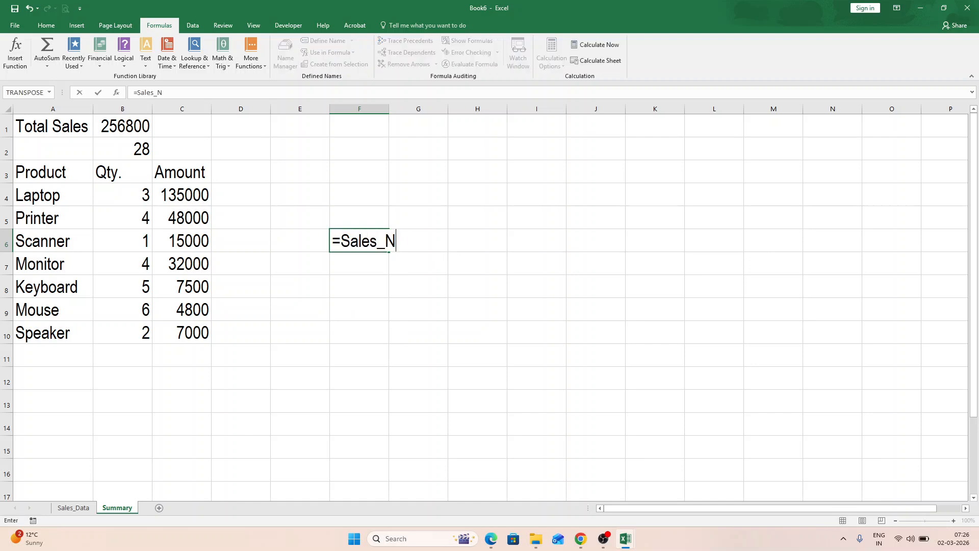
key(BackSpace)
text(Data!)
text(E2)
key(Return)
click(367, 249)
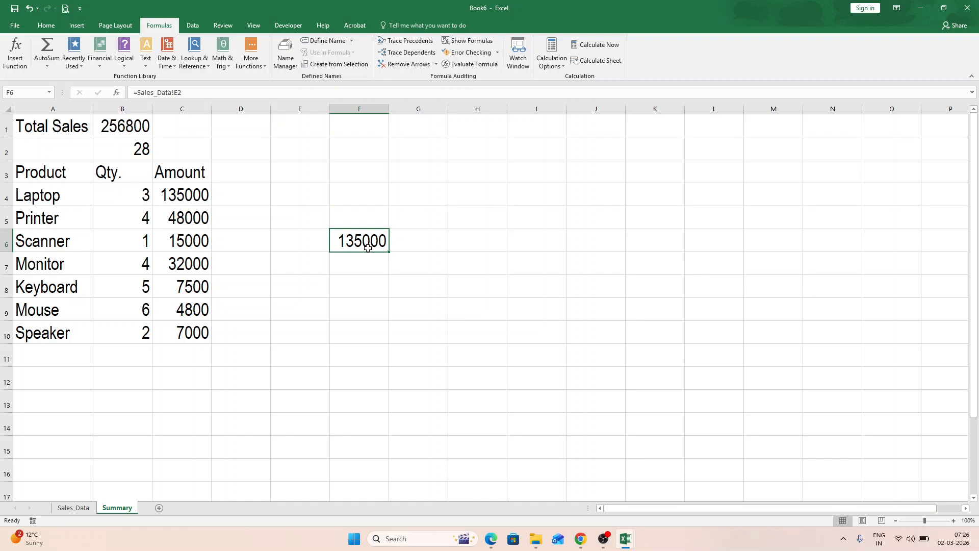
- Enter the text Sales Data, written with a space, in cell F7 below the linked amount
click(374, 264)
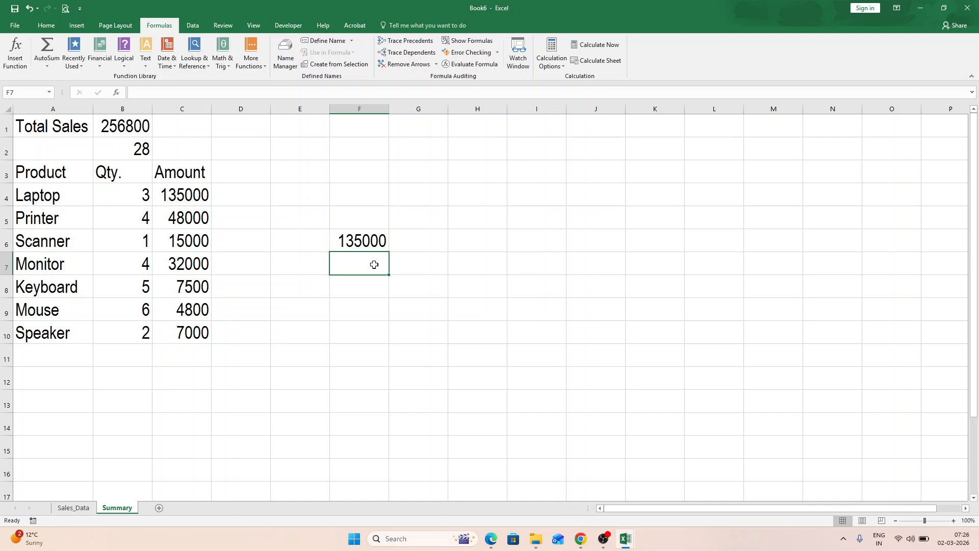
text(Sales Data)
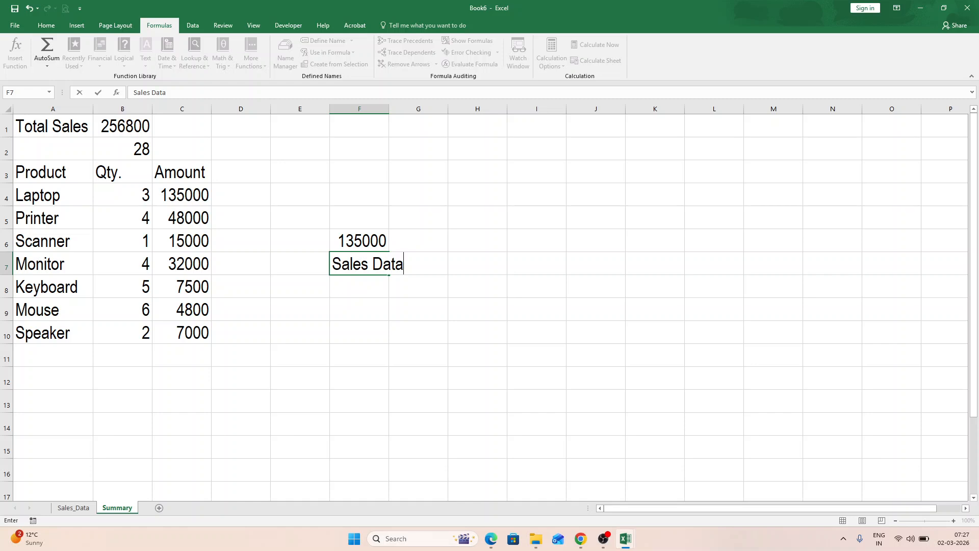
key(Return)
click(375, 263)
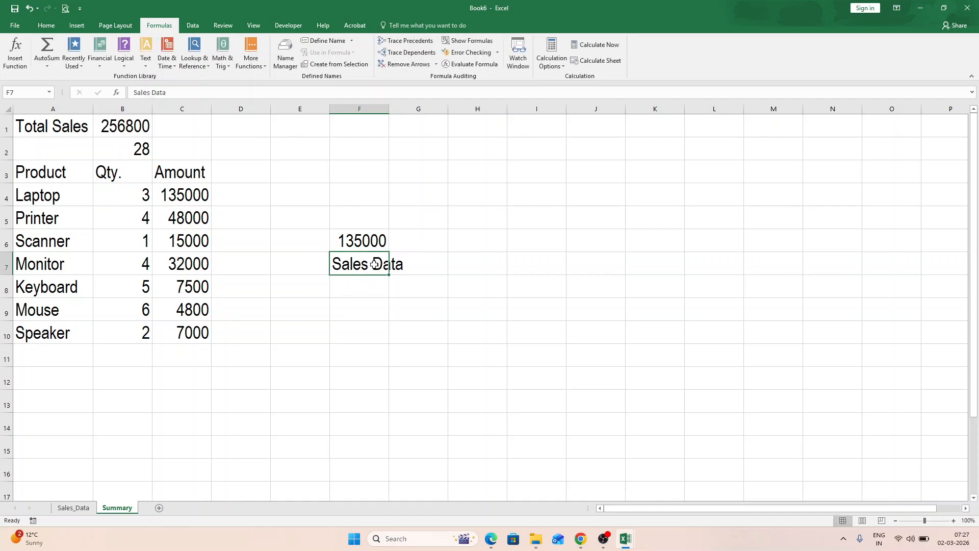